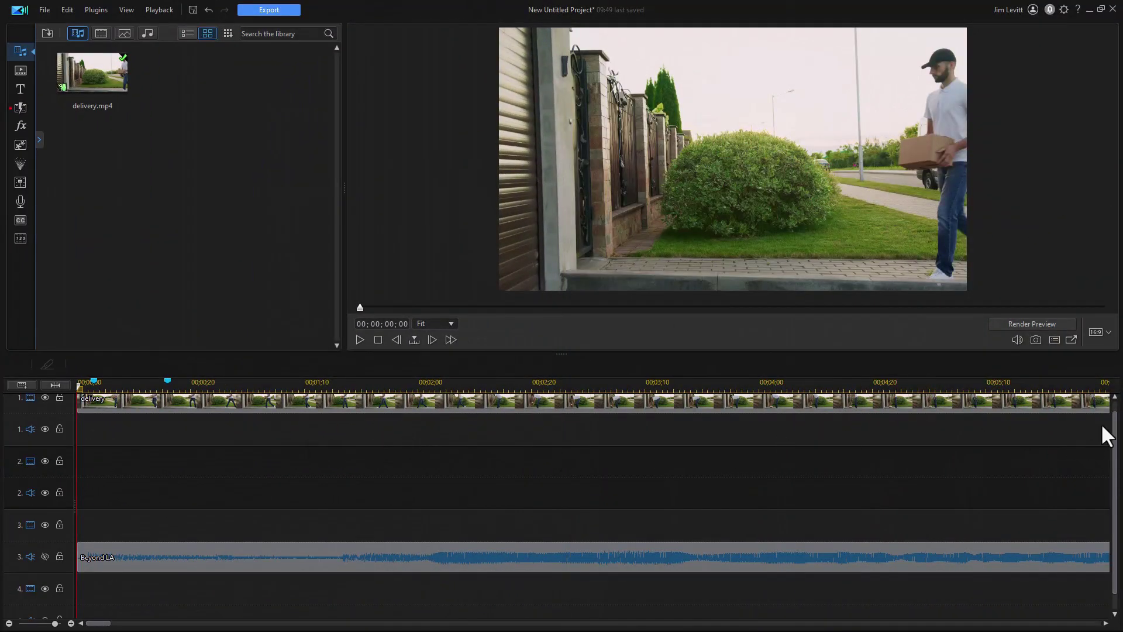
- Preview the clip to 00;00;01;20, then place a slightly later copy of delivery.mp4 on track 2
{"action": "left_click_drag", "start_coordinate": [1115, 414], "coordinate": [712, 404]}
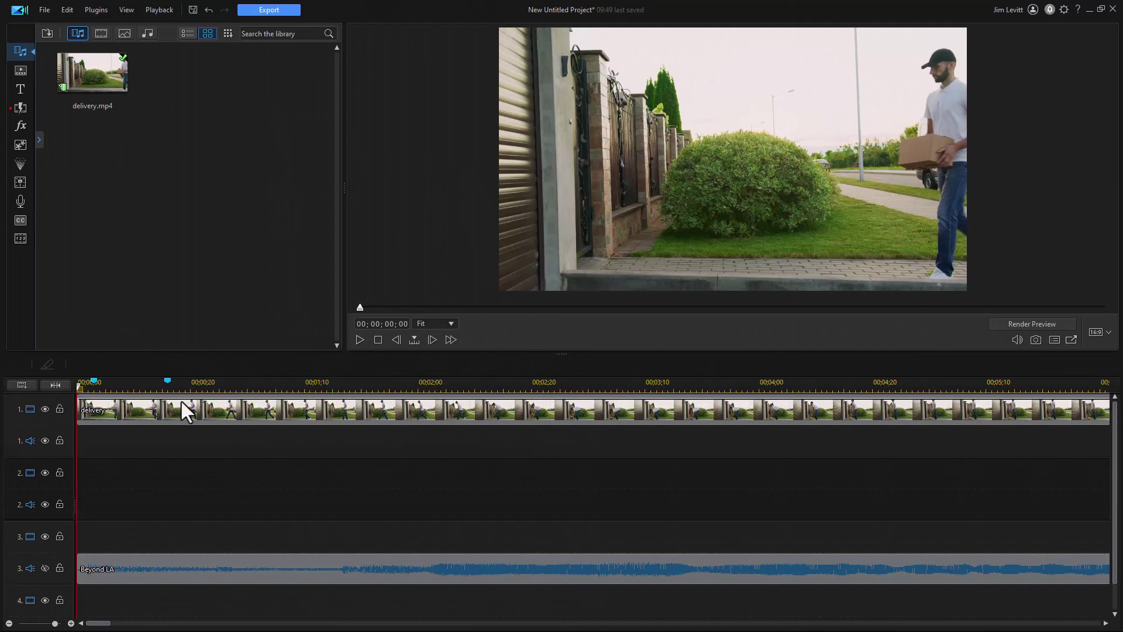
{"action": "left_click", "coordinate": [356, 336]}
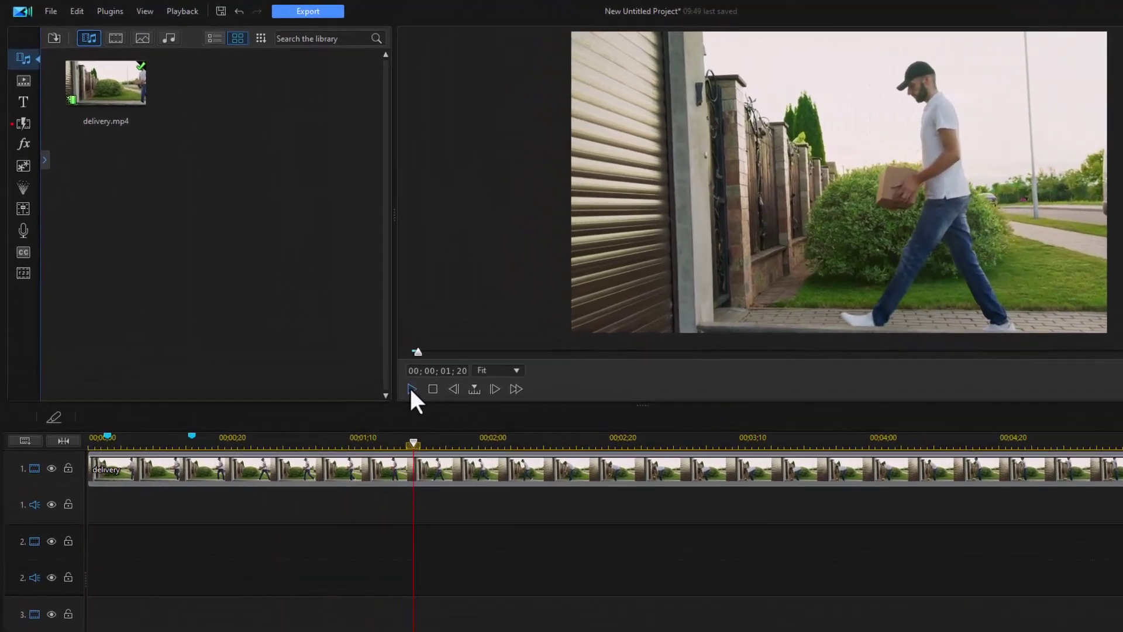
{"action": "left_click", "coordinate": [360, 382]}
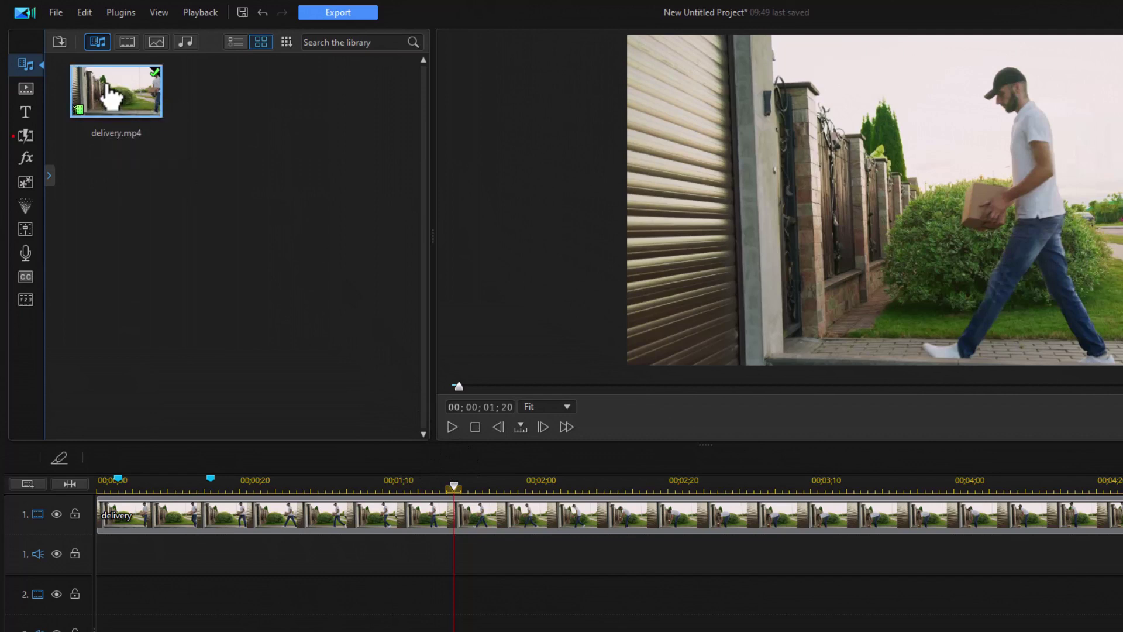
{"action": "left_click_drag", "start_coordinate": [109, 96], "coordinate": [267, 620]}
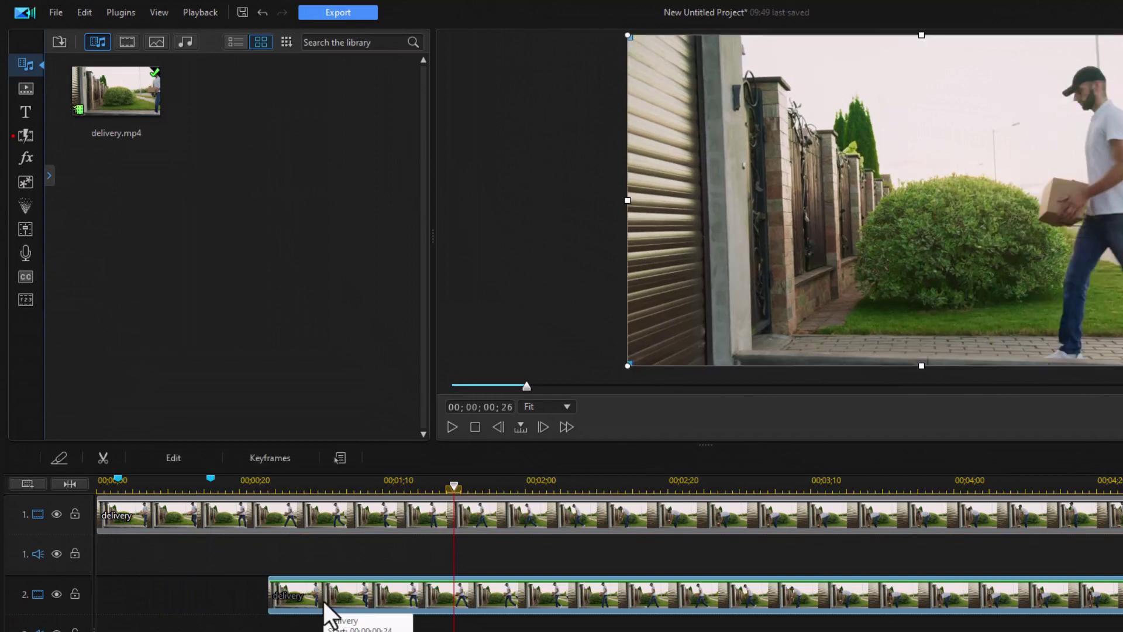
- In PiP Designer, lower the track-2 delivery clip's opacity to about 40%
{"action": "double_click", "coordinate": [324, 601]}
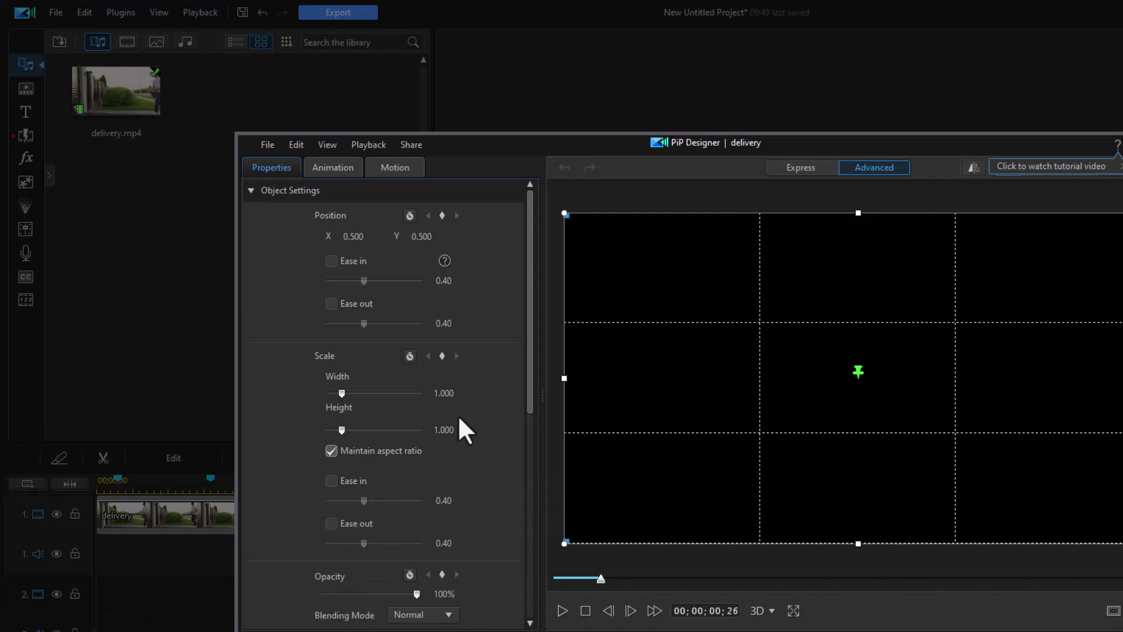
{"action": "left_click_drag", "start_coordinate": [530, 381], "coordinate": [533, 416]}
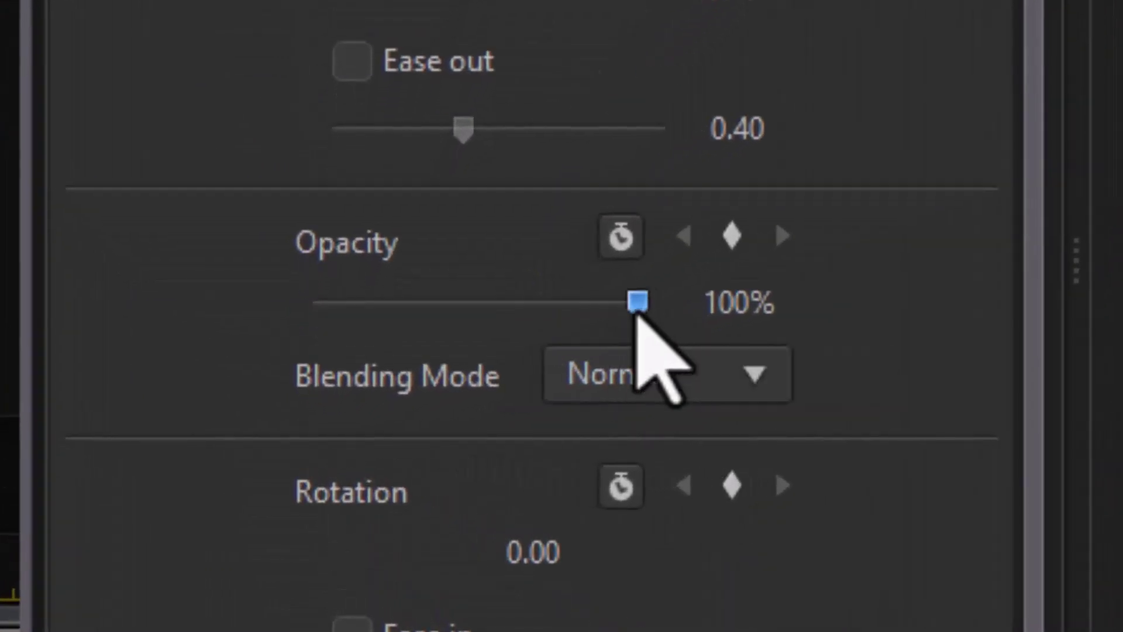
{"action": "left_click_drag", "start_coordinate": [638, 304], "coordinate": [442, 312]}
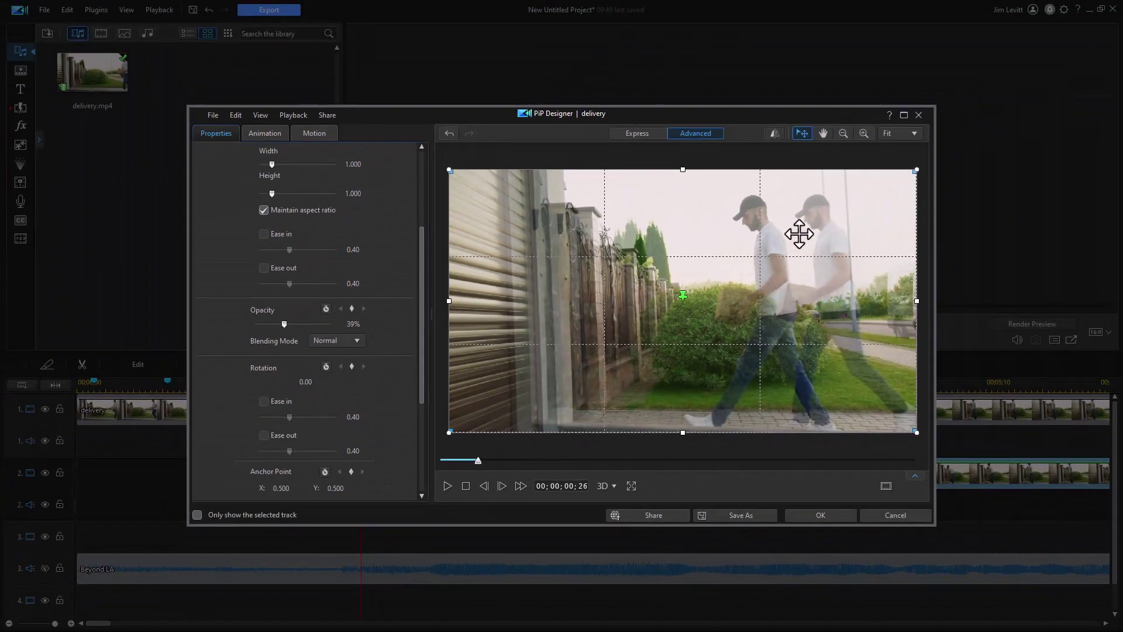
{"action": "left_click", "coordinate": [831, 520]}
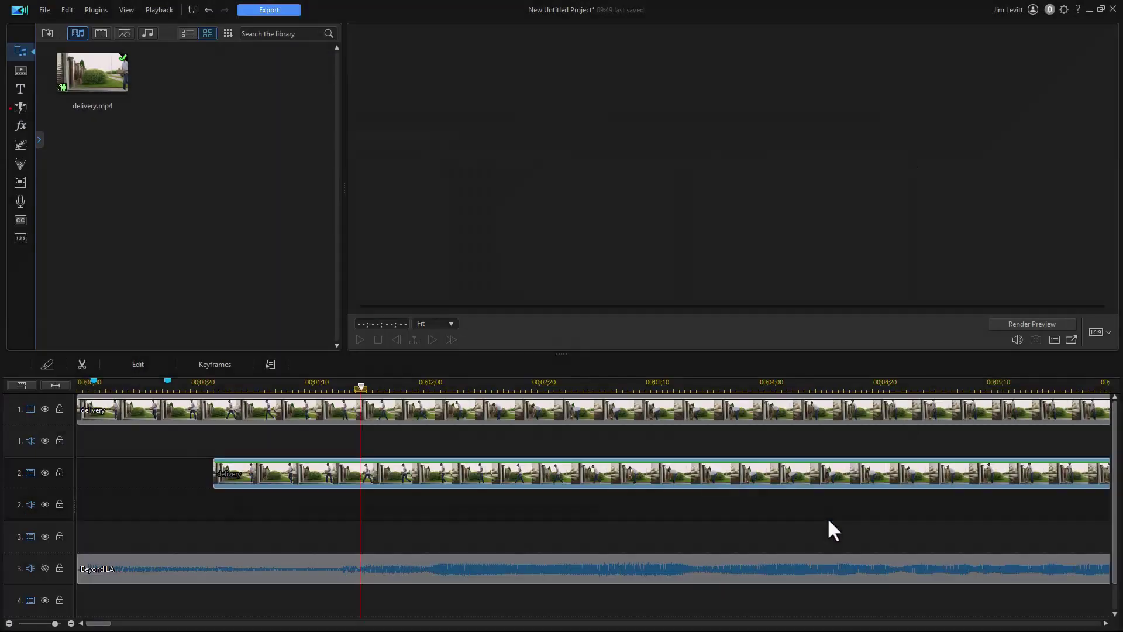
{"action": "left_click", "coordinate": [99, 404]}
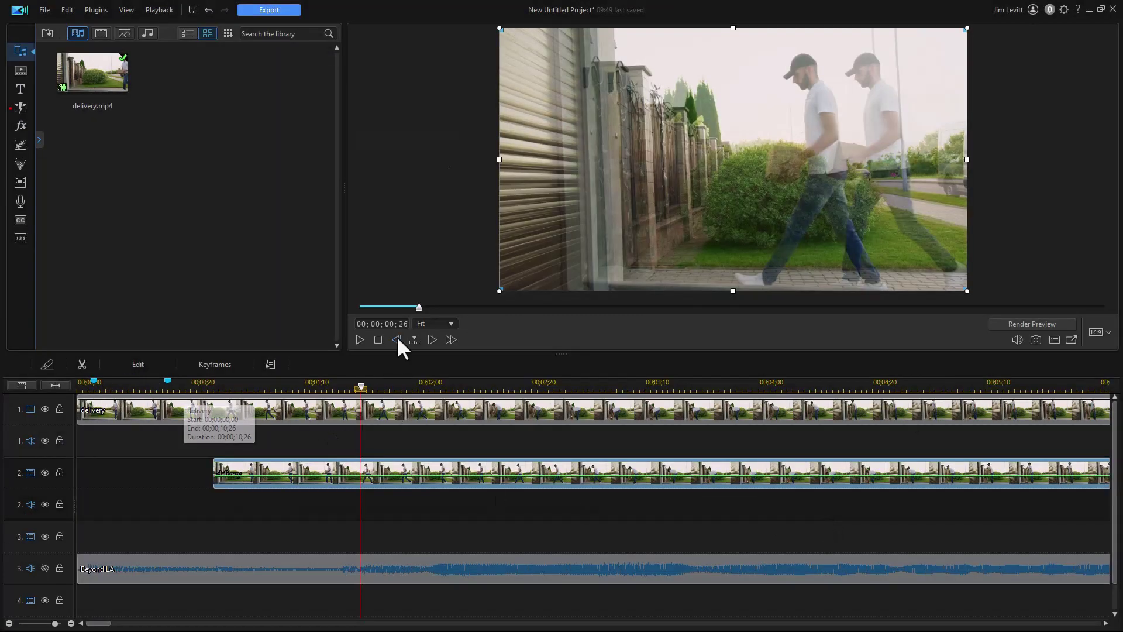
{"action": "left_click", "coordinate": [378, 339]}
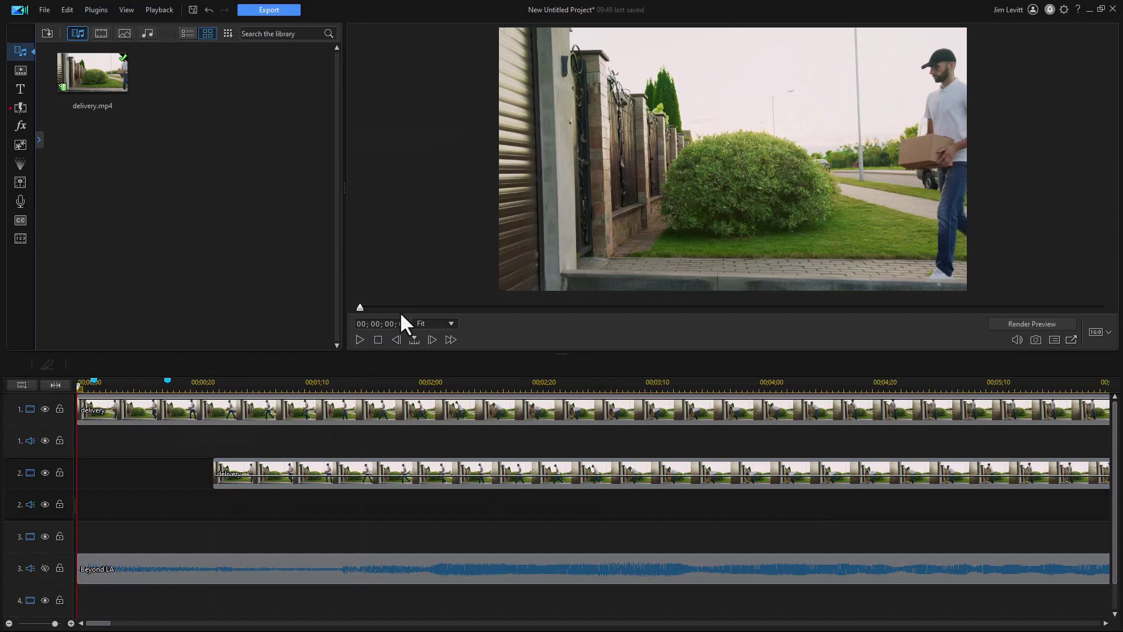
{"action": "key", "text": "space"}
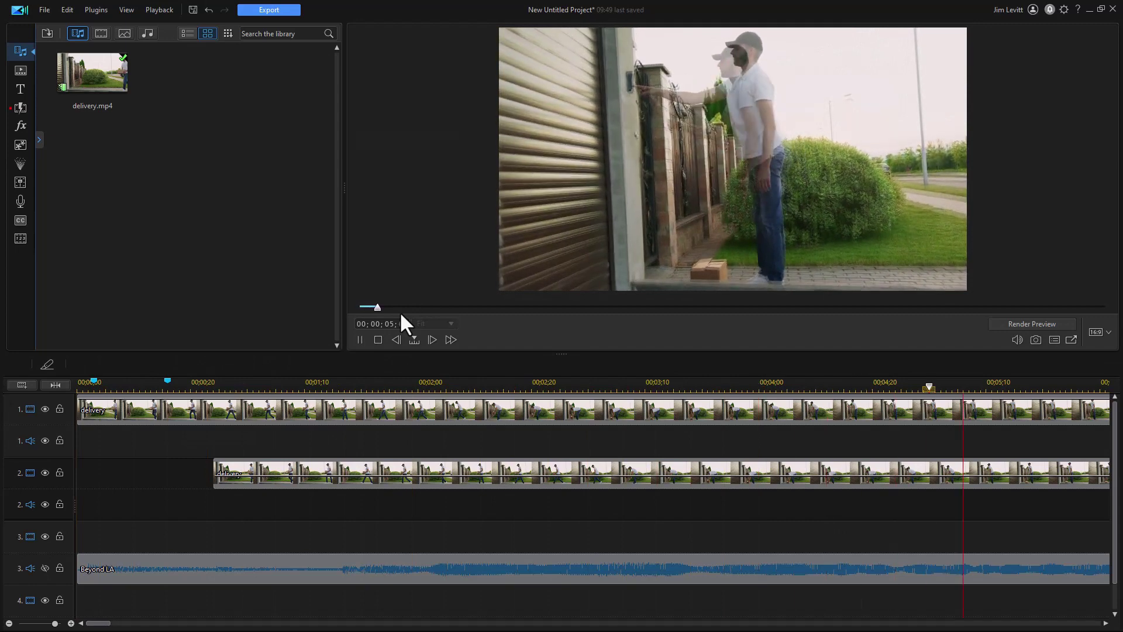
{"action": "key", "text": "space"}
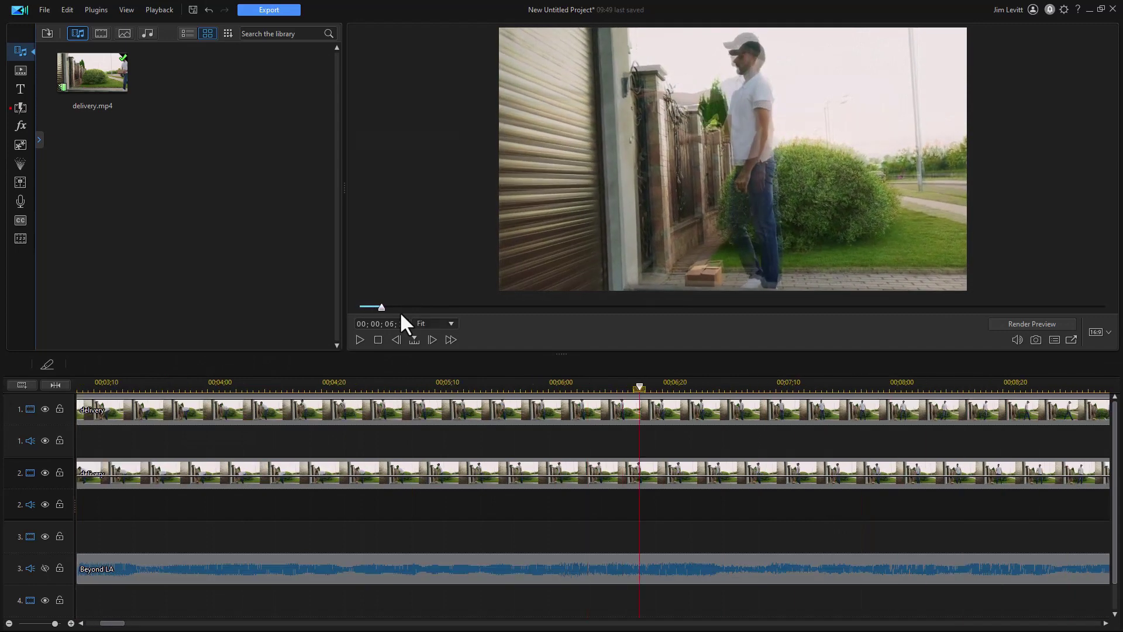
{"action": "left_click", "coordinate": [355, 387]}
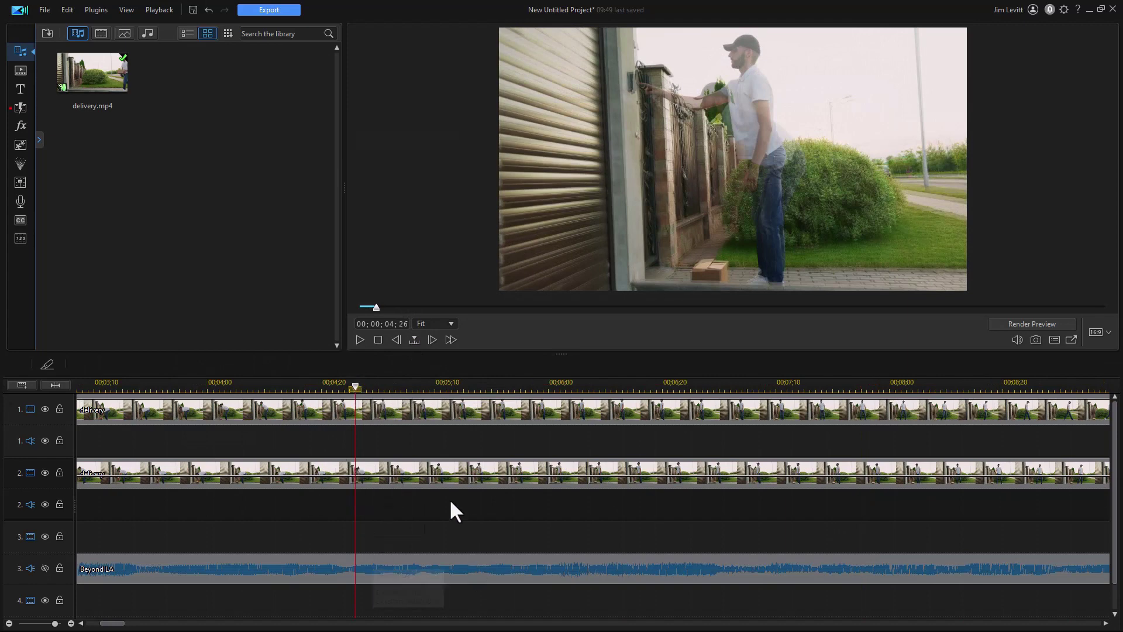
{"action": "left_click", "coordinate": [225, 387]}
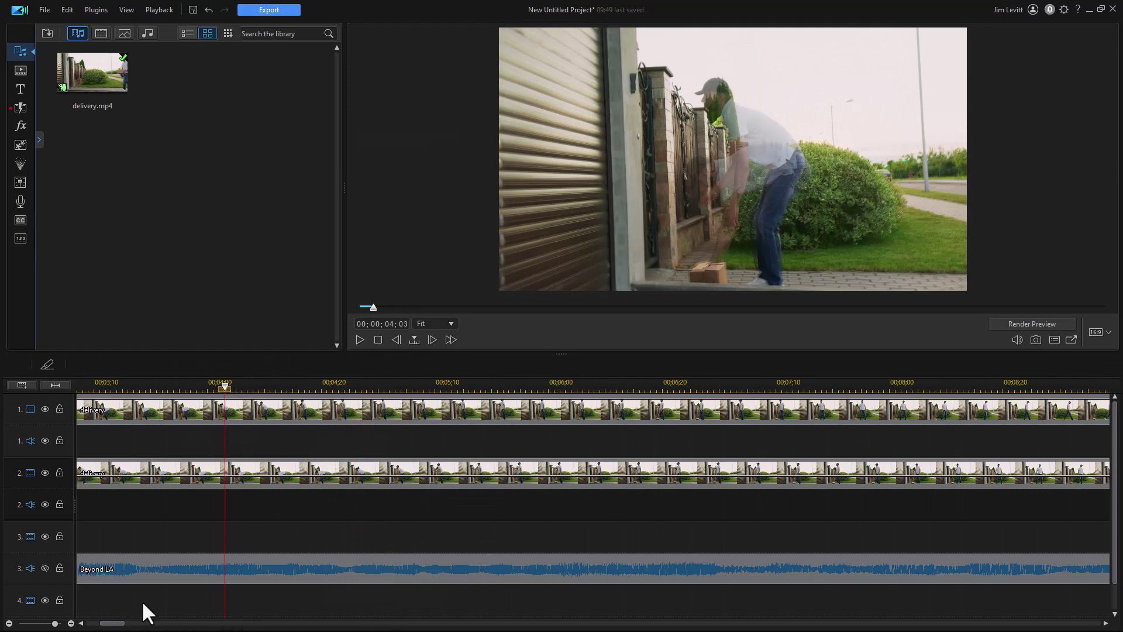
- Slide the track-2 duplicate left so it starts just a few frames after the original
{"action": "left_click_drag", "start_coordinate": [108, 626], "coordinate": [94, 626]}
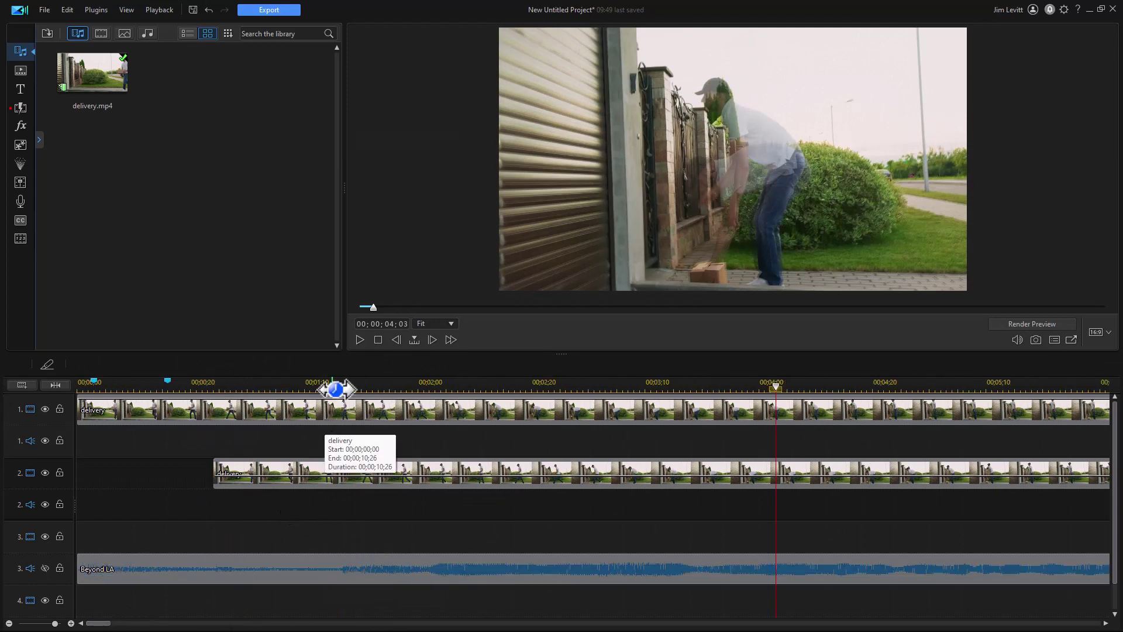
{"action": "left_click", "coordinate": [350, 378]}
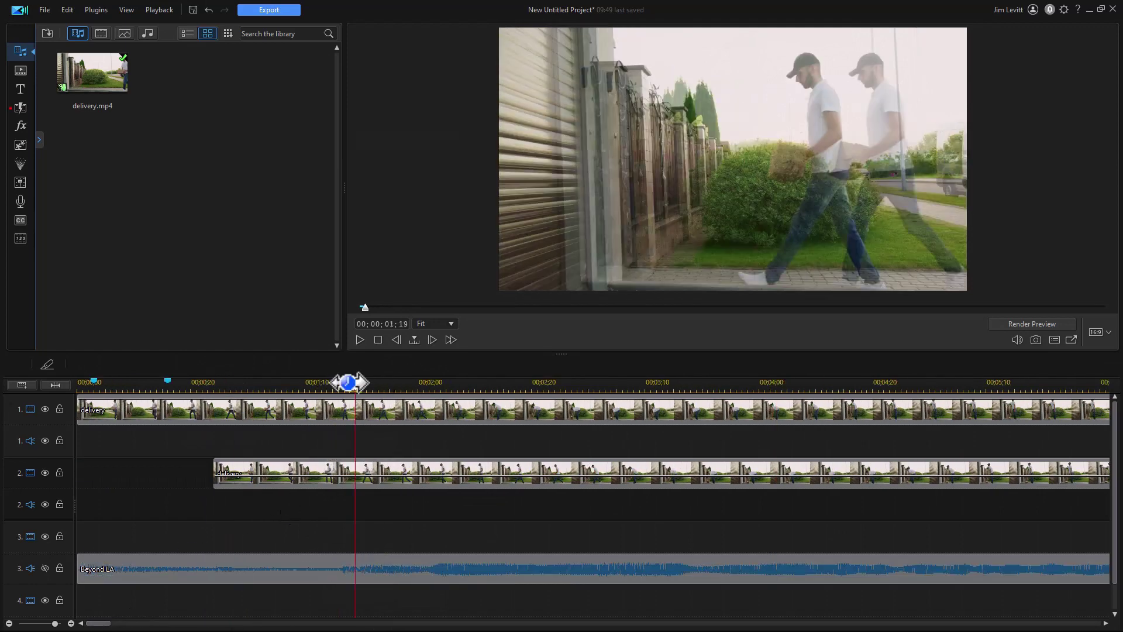
{"action": "left_click", "coordinate": [225, 464]}
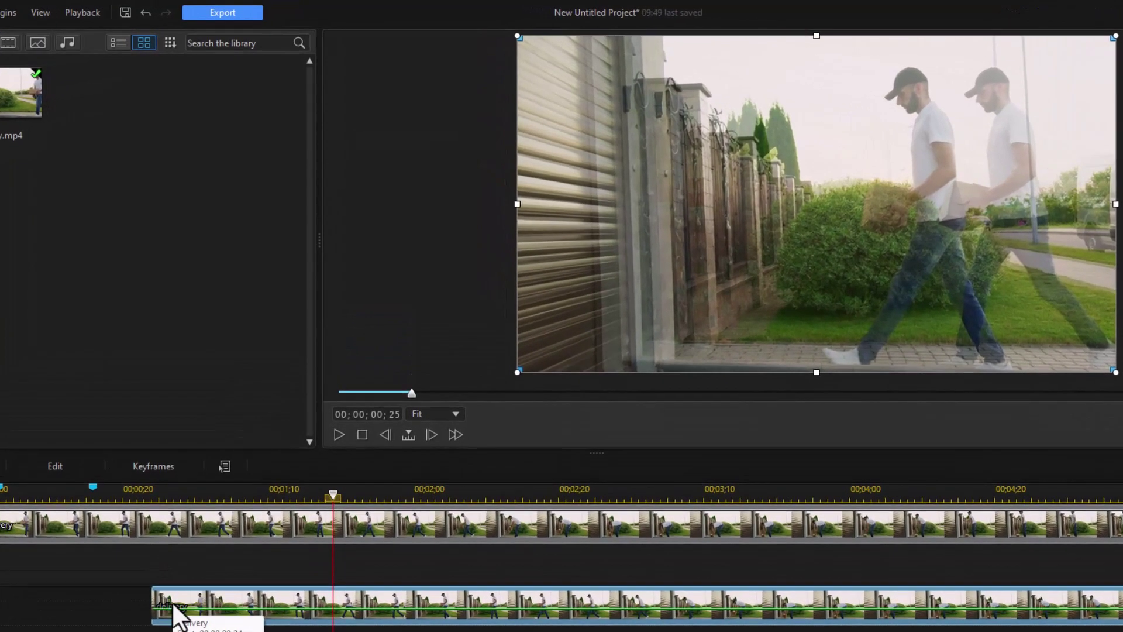
{"action": "left_click", "coordinate": [172, 602]}
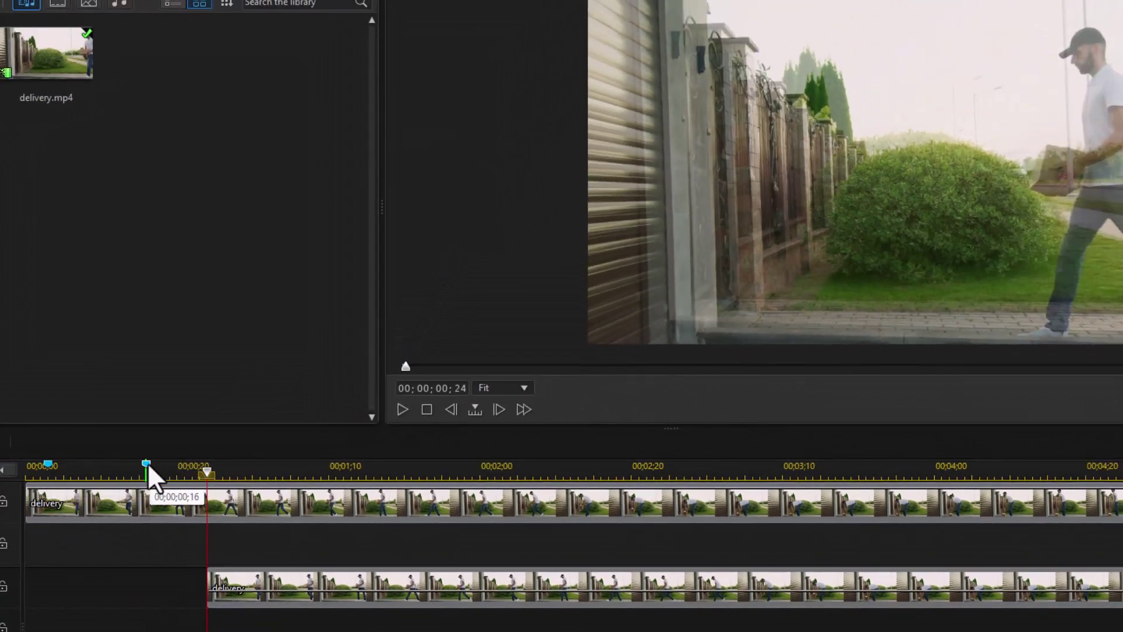
{"action": "left_click_drag", "start_coordinate": [289, 574], "coordinate": [230, 578]}
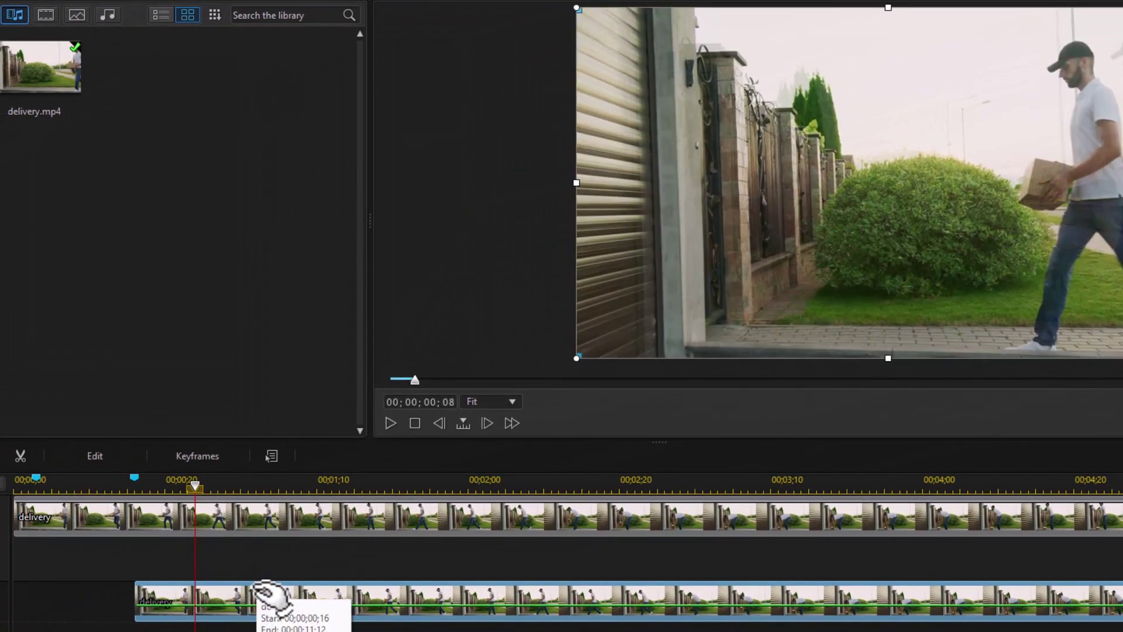
{"action": "left_click_drag", "start_coordinate": [266, 594], "coordinate": [221, 601]}
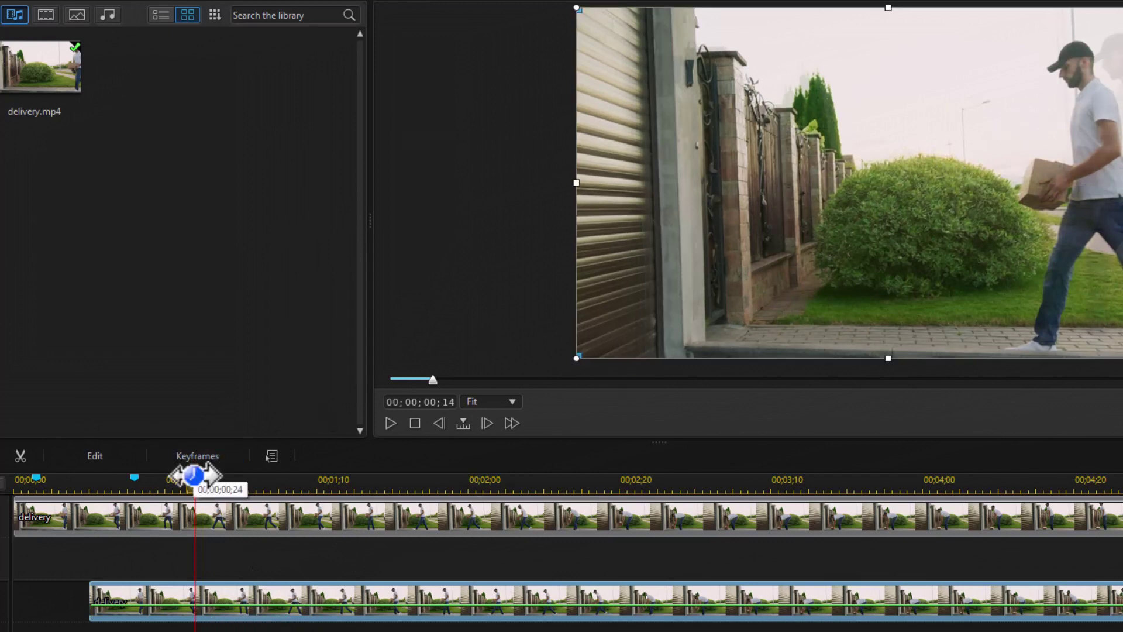
{"action": "left_click_drag", "start_coordinate": [195, 475], "coordinate": [58, 519]}
- Preview the echo, then move the duplicate to start at 00;00;00;03
{"action": "left_click", "coordinate": [88, 523]}
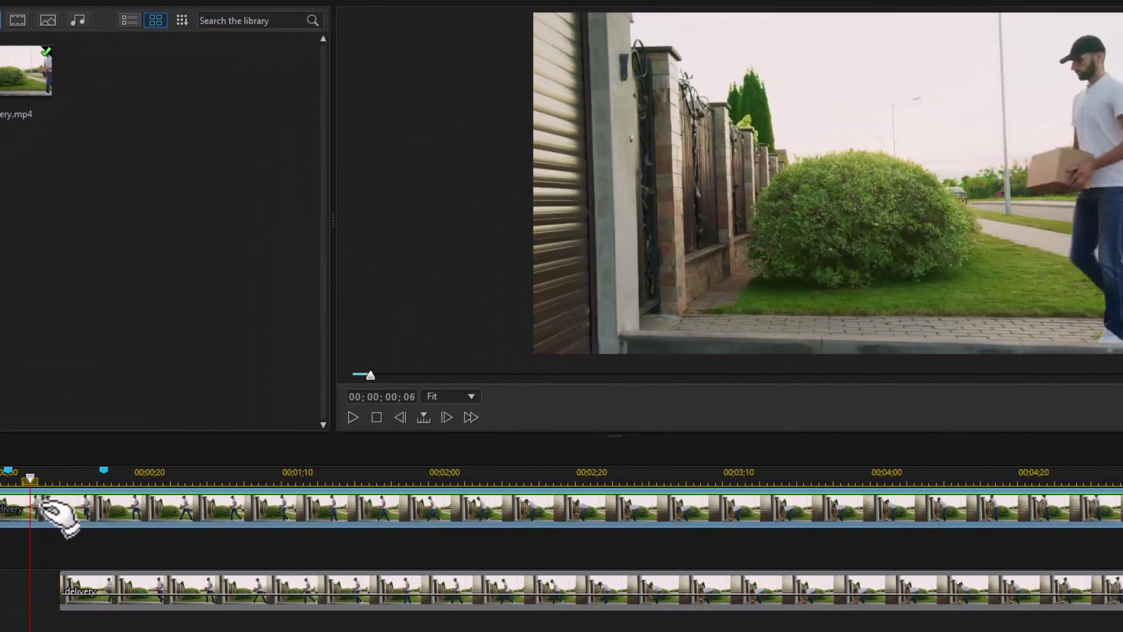
{"action": "key", "text": "space"}
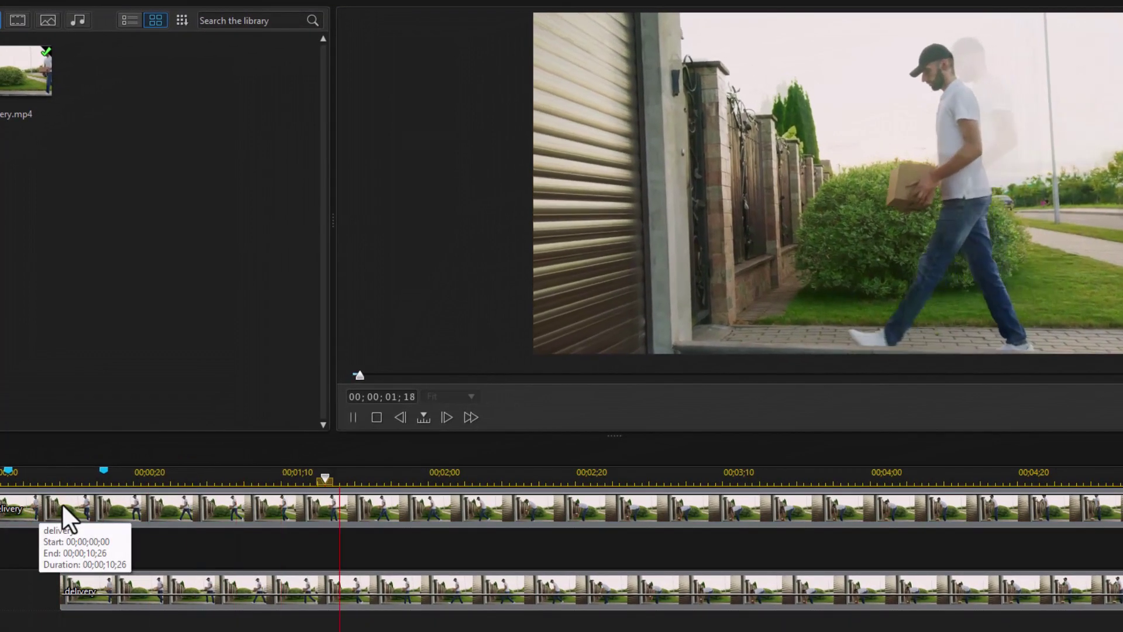
{"action": "key", "text": "space"}
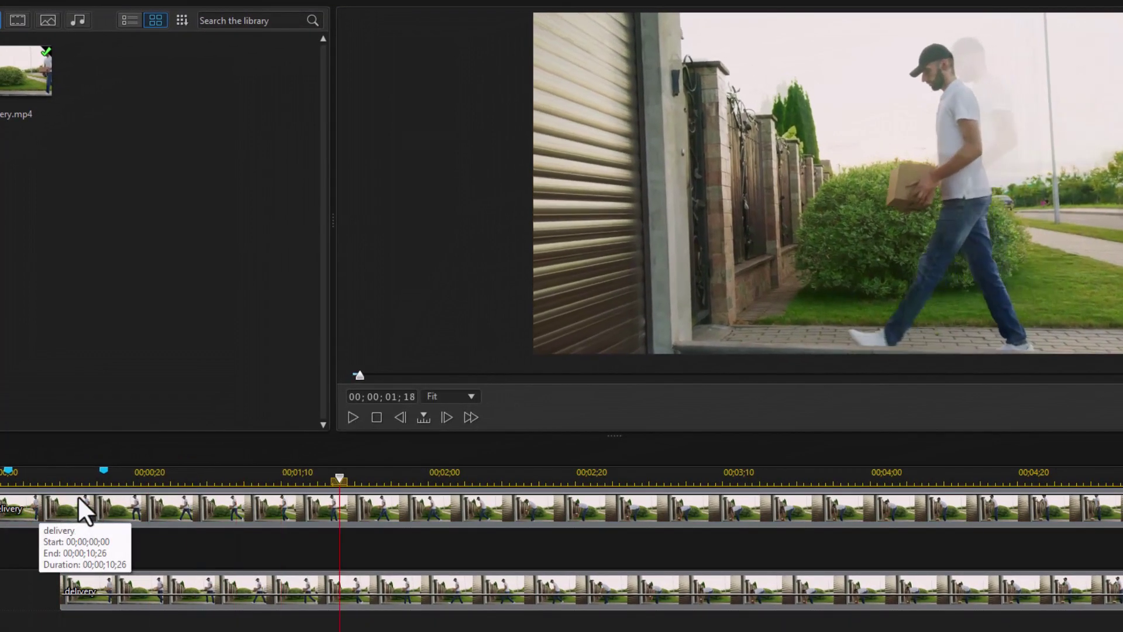
{"action": "left_click", "coordinate": [7, 477]}
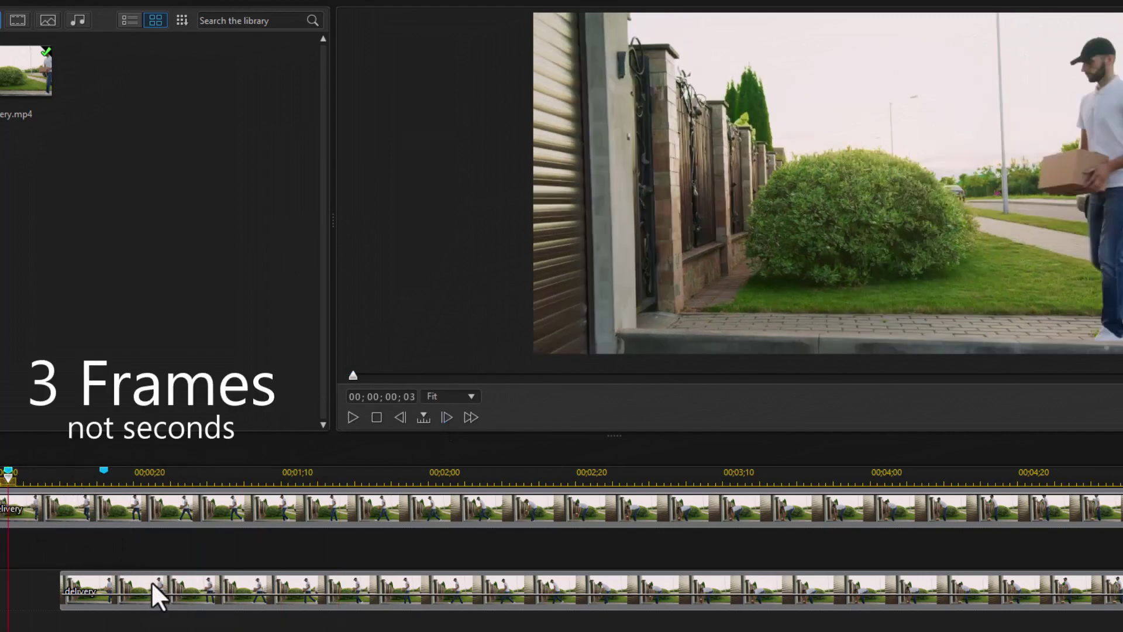
{"action": "left_click_drag", "start_coordinate": [157, 597], "coordinate": [119, 592]}
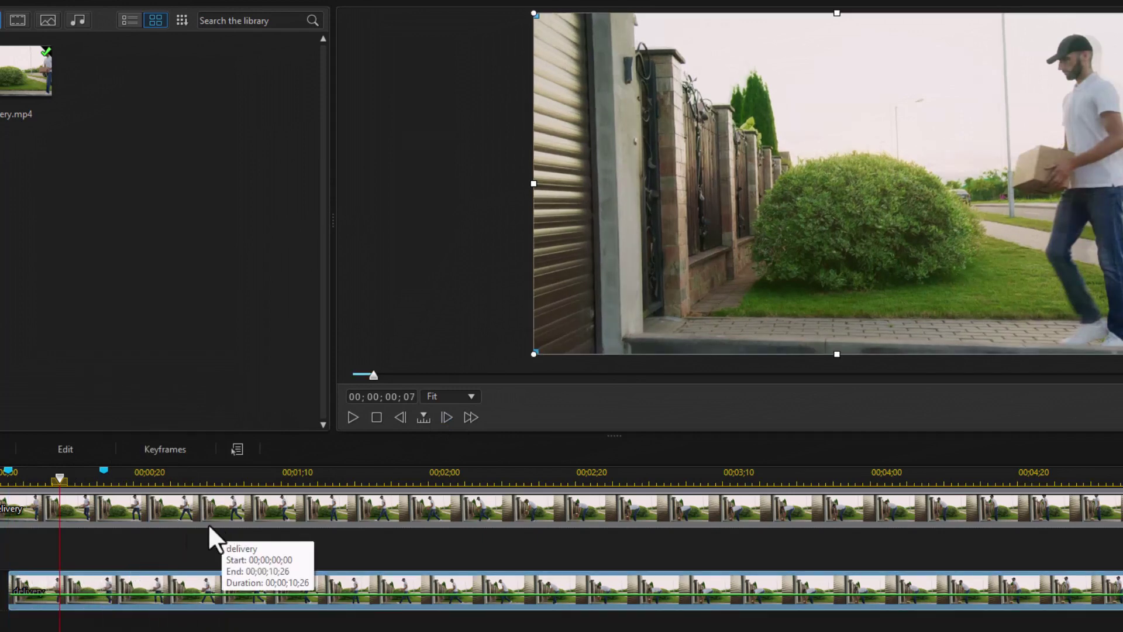
- Play from the beginning and stop on the doorbell press at 00;00;05;14
{"action": "left_click", "coordinate": [376, 416]}
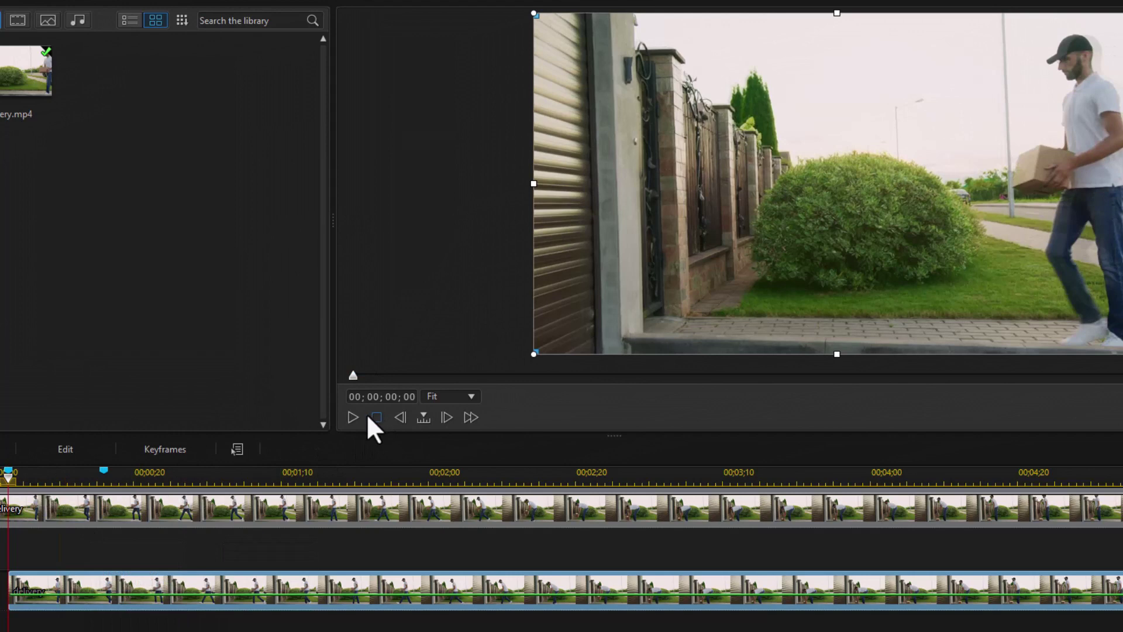
{"action": "left_click", "coordinate": [286, 412]}
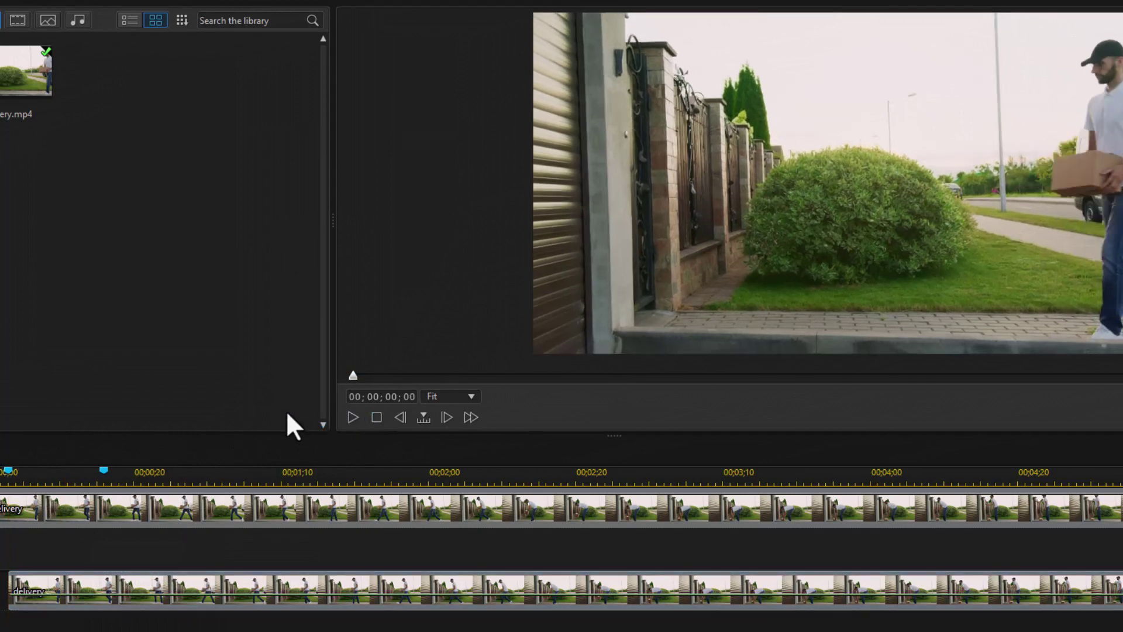
{"action": "key", "text": "space"}
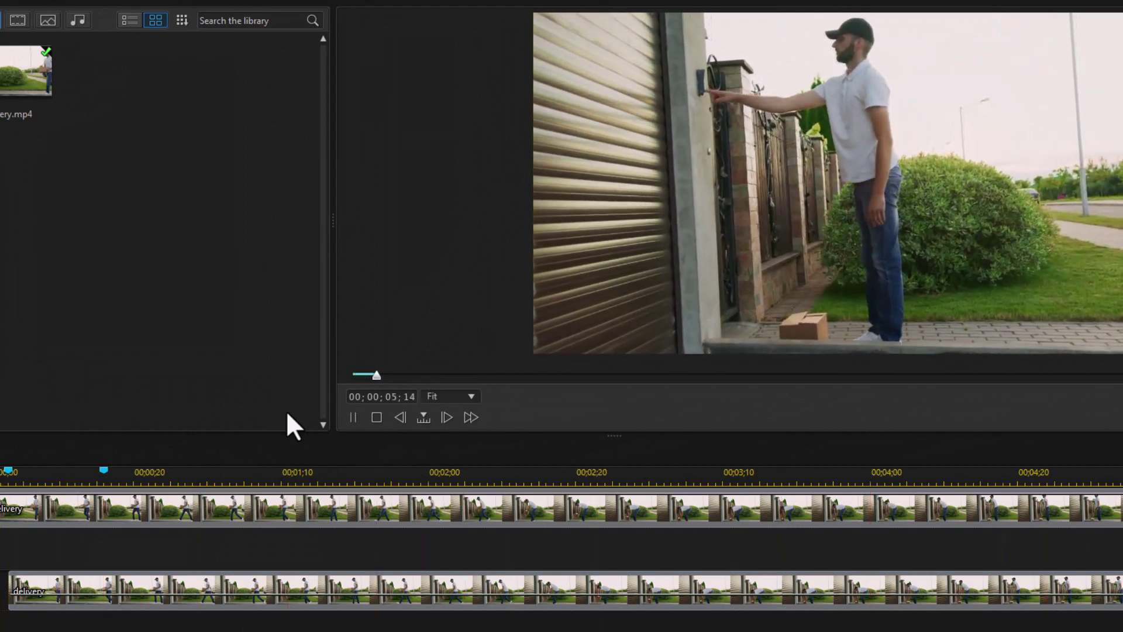
{"action": "key", "text": "space"}
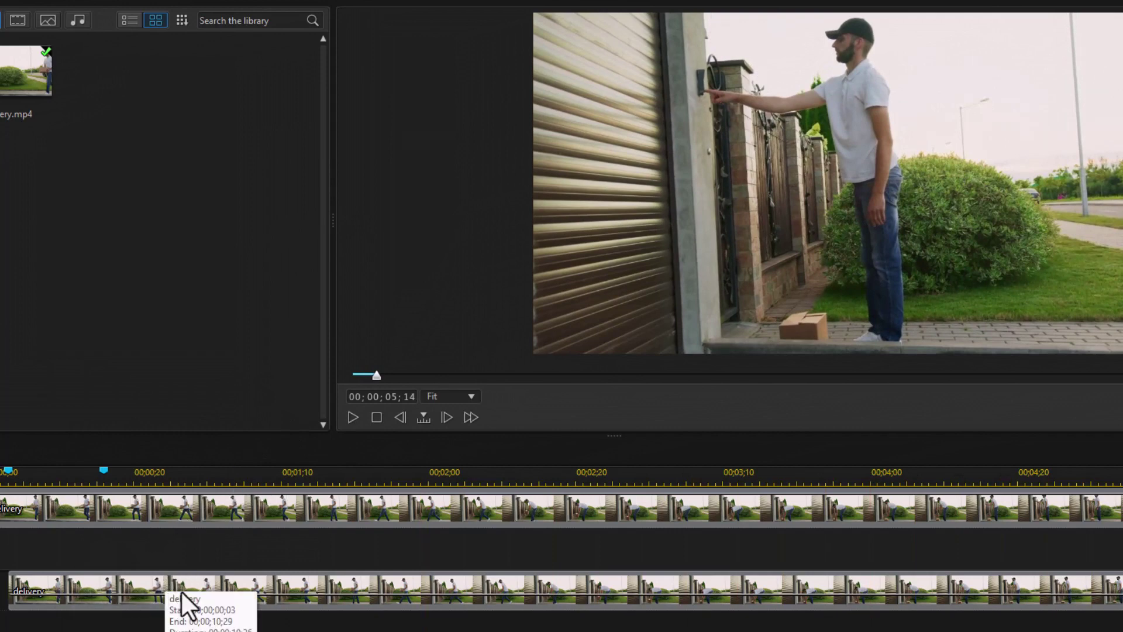
- Raise the track-2 duplicate's opacity line from 37 to 42 and play from the start
{"action": "left_click", "coordinate": [268, 592]}
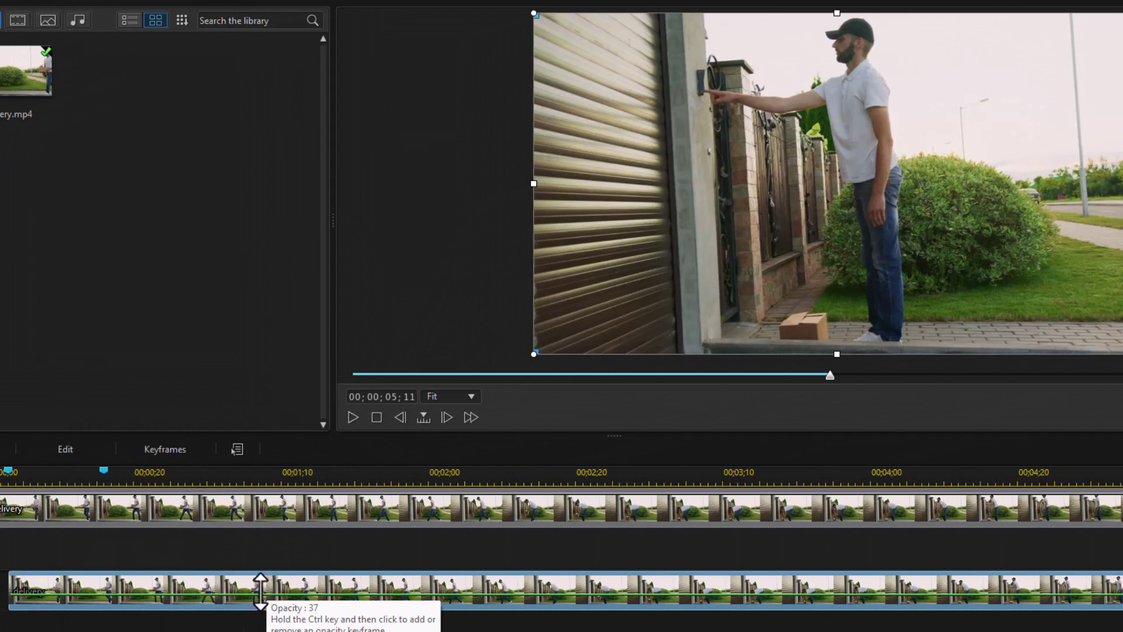
{"action": "left_click", "coordinate": [260, 591]}
{"action": "left_click_drag", "start_coordinate": [260, 591], "coordinate": [258, 588]}
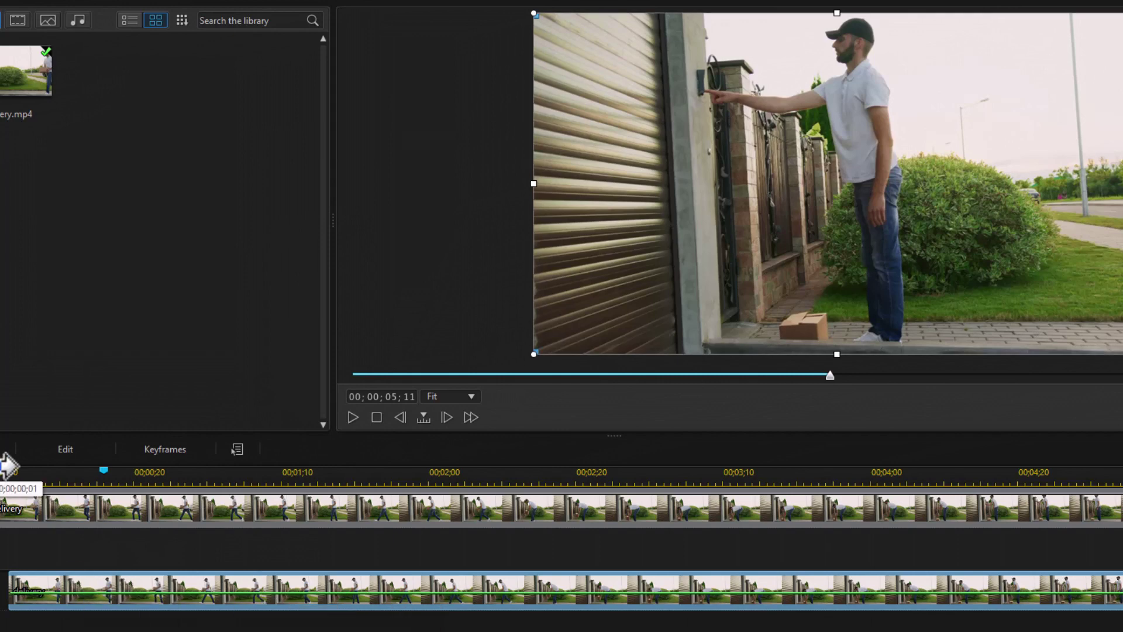
{"action": "left_click", "coordinate": [7, 473]}
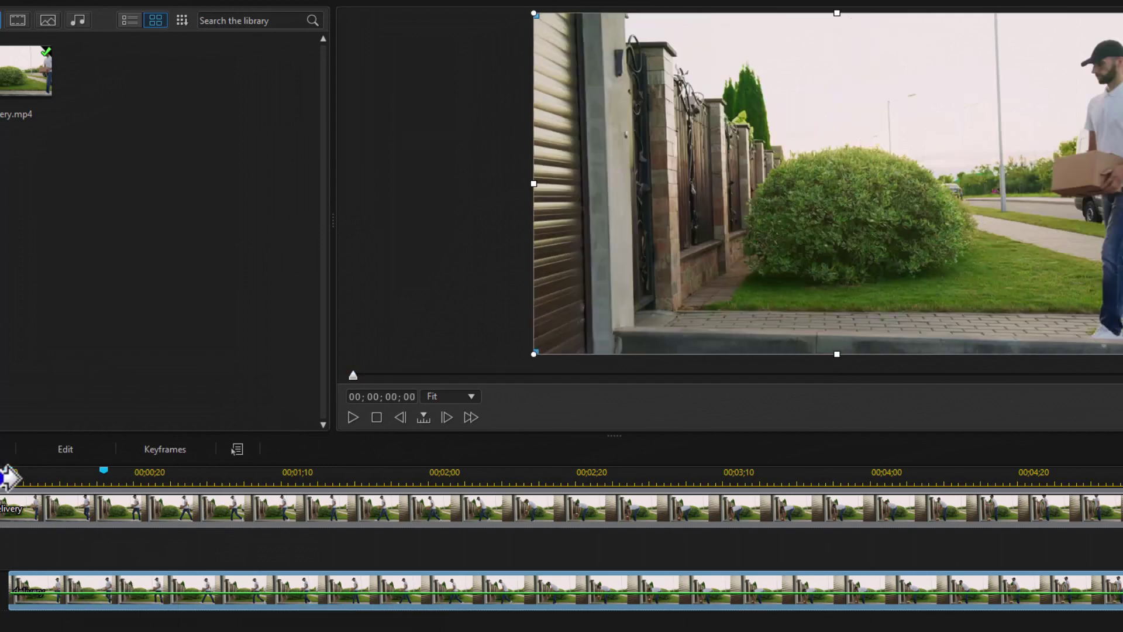
{"action": "key", "text": "space"}
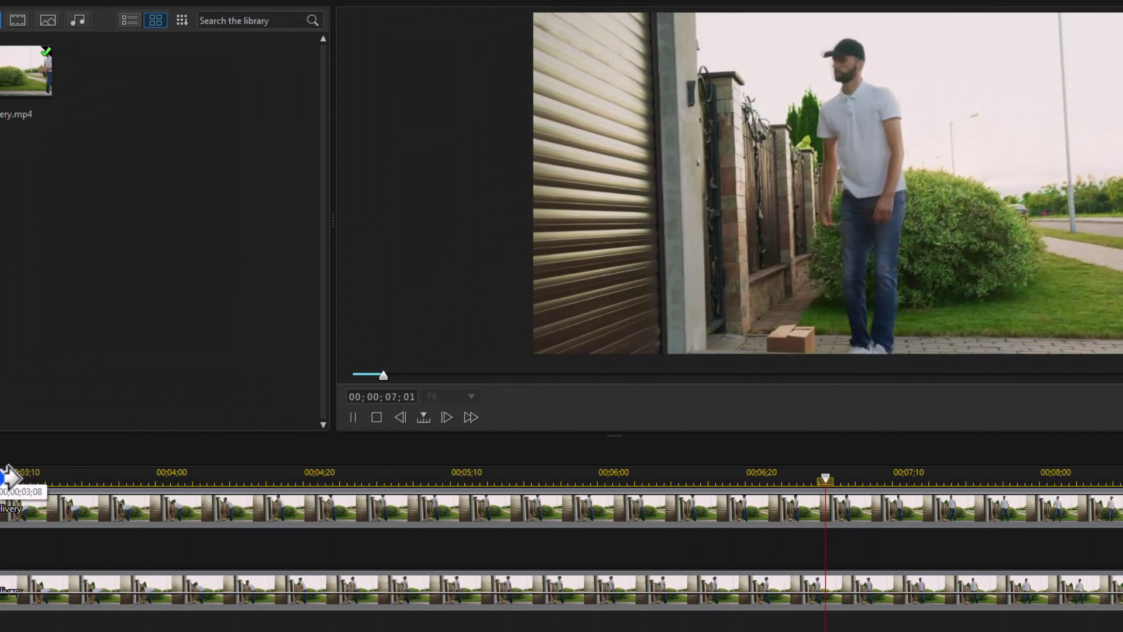
- Split the track-2 duplicate at the doorbell press, delete the later part, and play back
{"action": "key", "text": "space"}
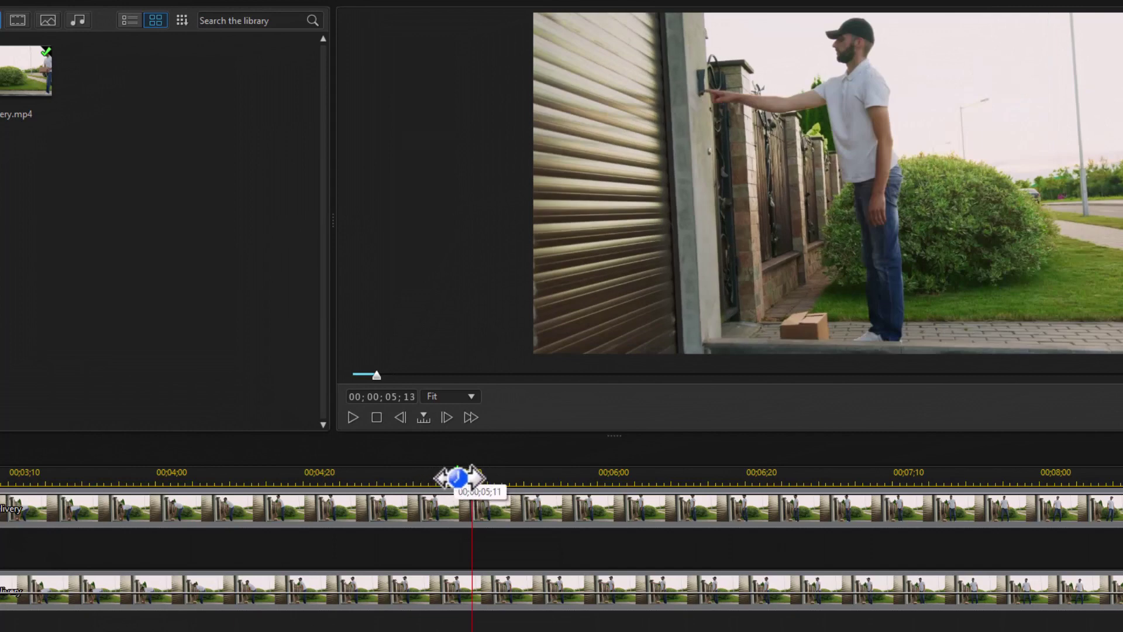
{"action": "left_click", "coordinate": [550, 606]}
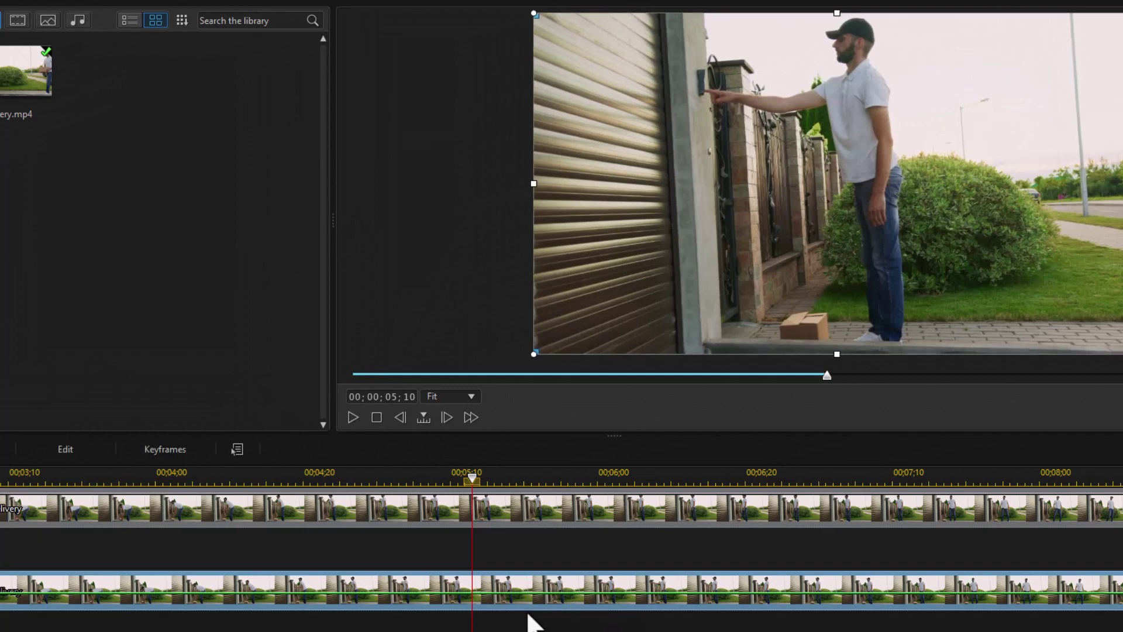
{"action": "key", "text": "ctrl+t"}
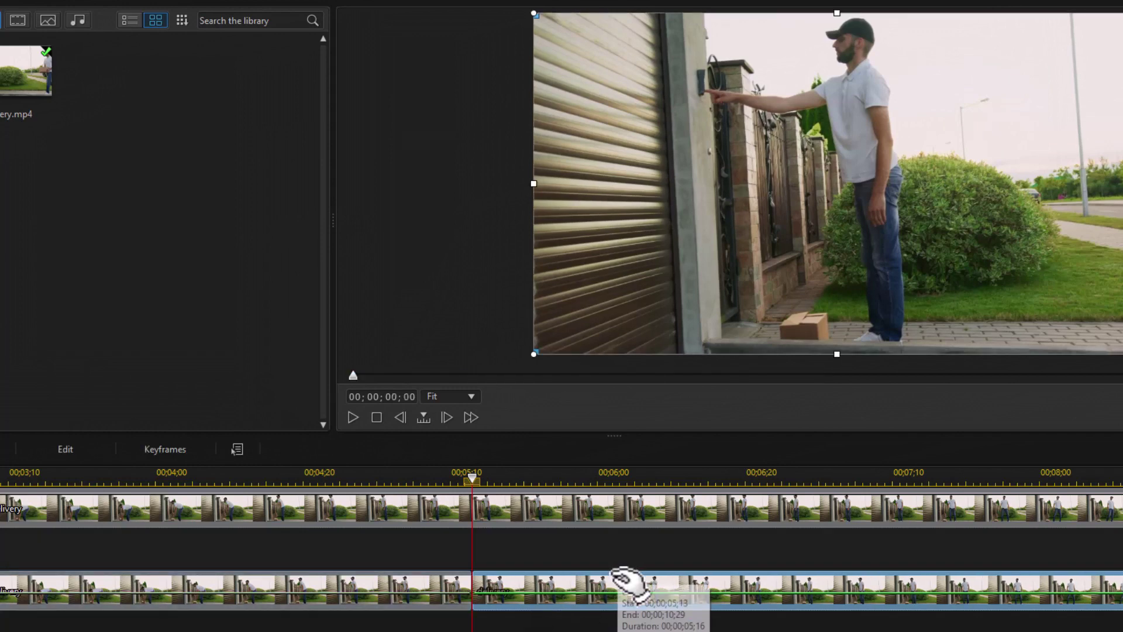
{"action": "key", "text": "Delete"}
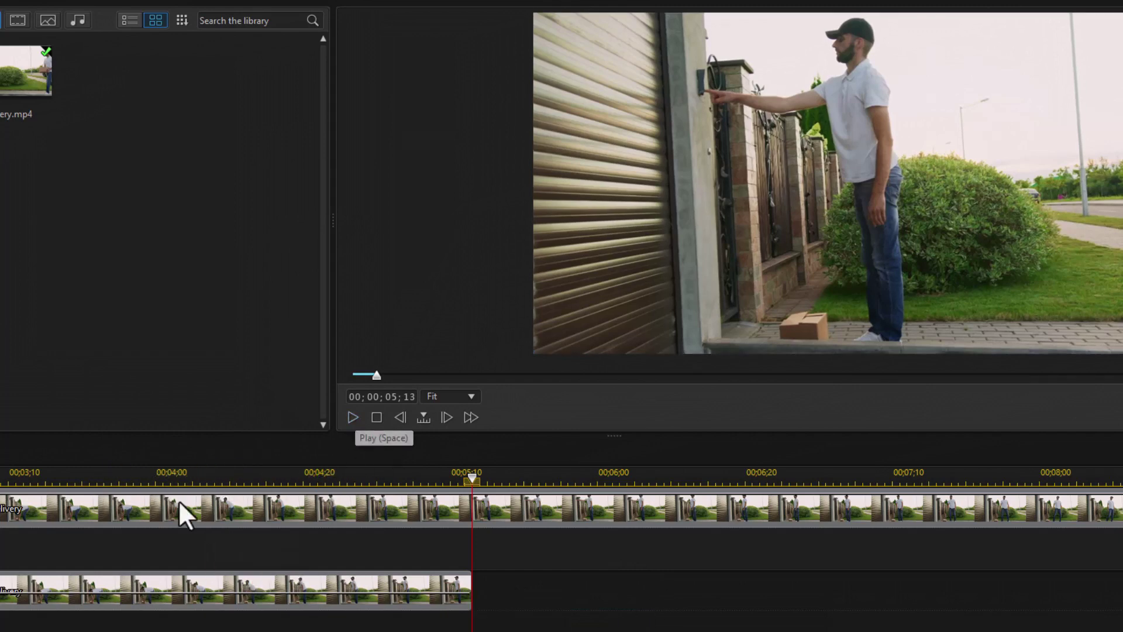
{"action": "left_click", "coordinate": [353, 417]}
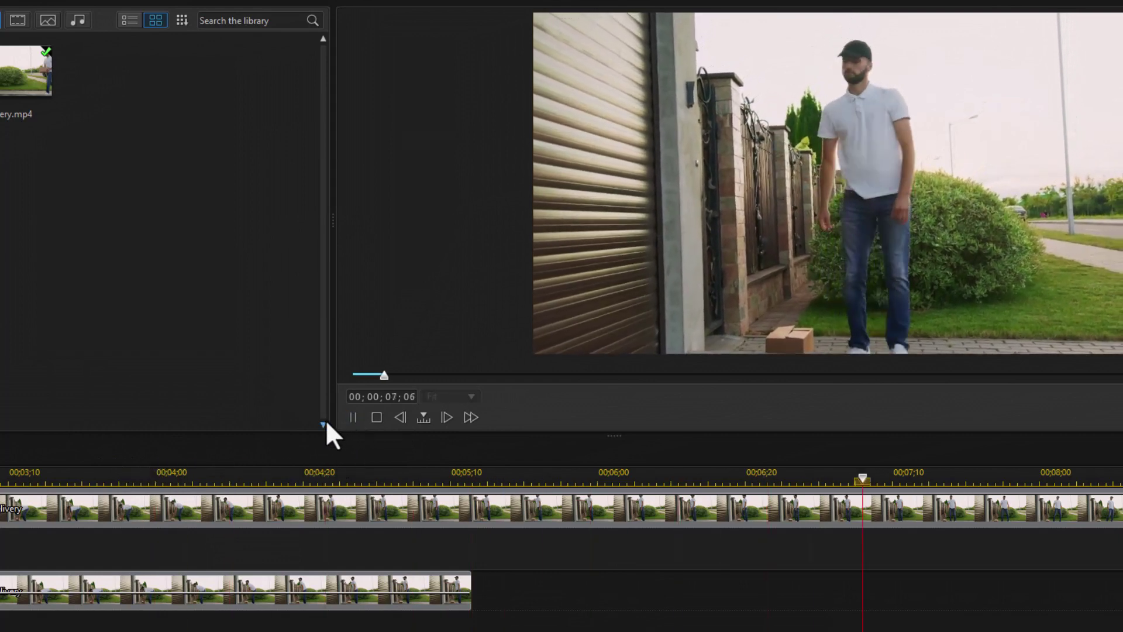
- Add closely spaced pairs of opacity keyframes at several points along the track-2 duplicate
{"action": "key", "text": "space"}
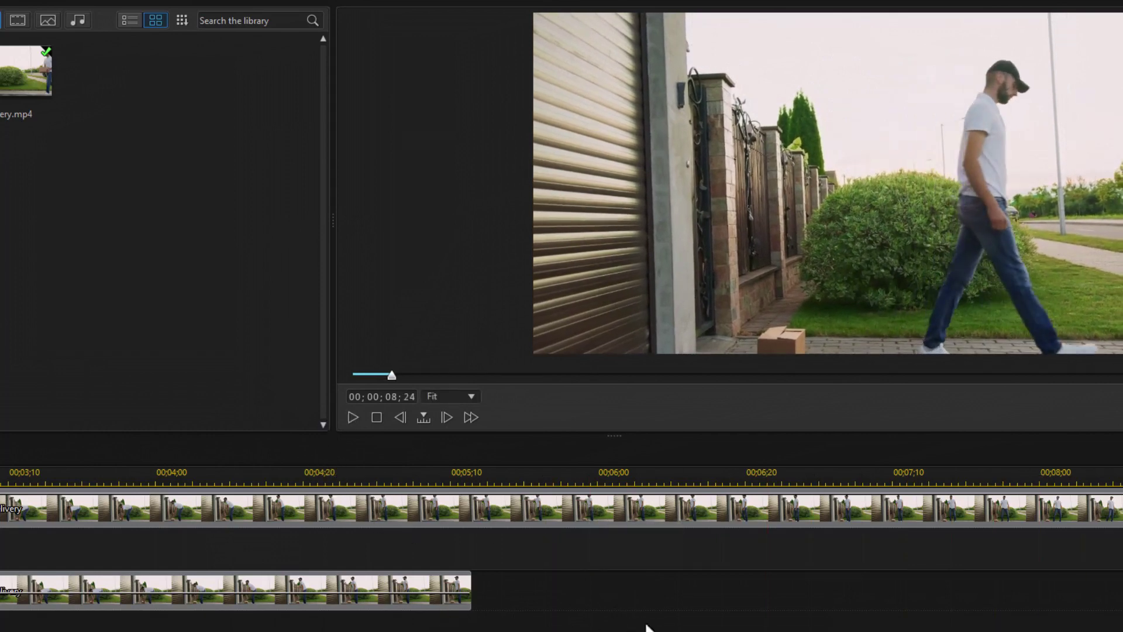
{"action": "scroll", "coordinate": [562, 538], "scroll_direction": "up", "scroll_amount": 10}
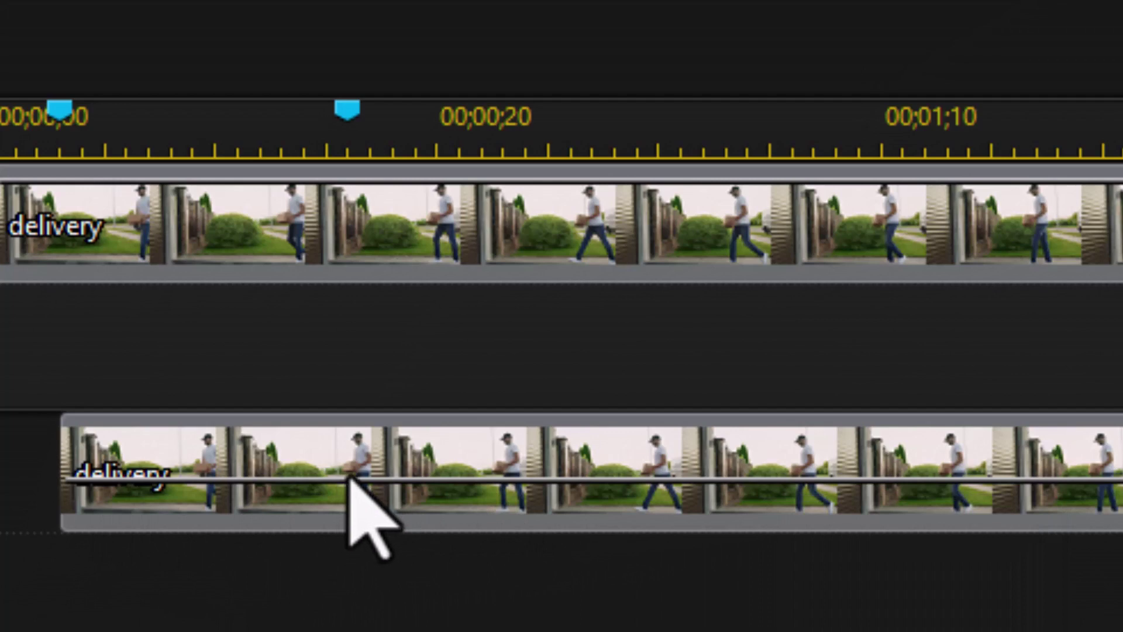
{"action": "left_click", "coordinate": [350, 484]}
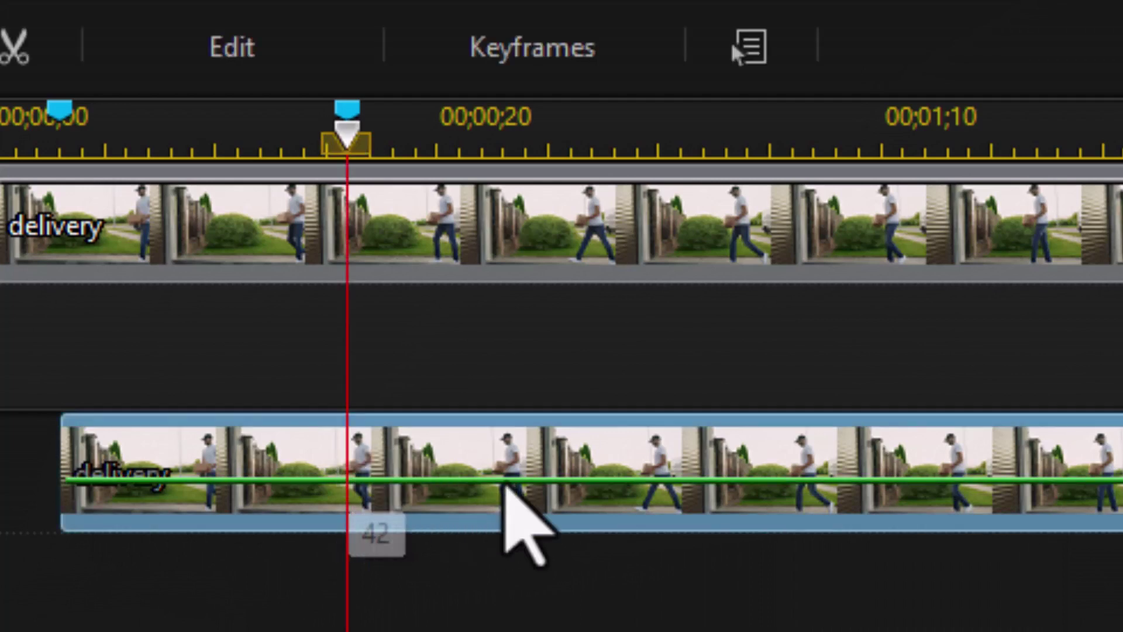
{"action": "left_click", "coordinate": [380, 485]}
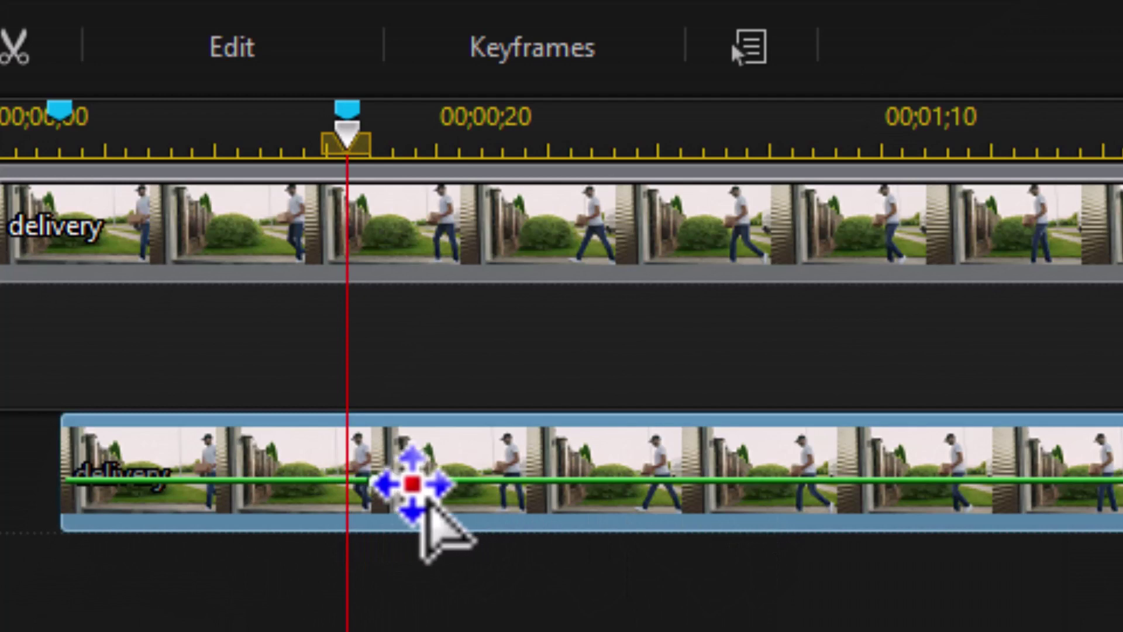
{"action": "left_click", "coordinate": [398, 481]}
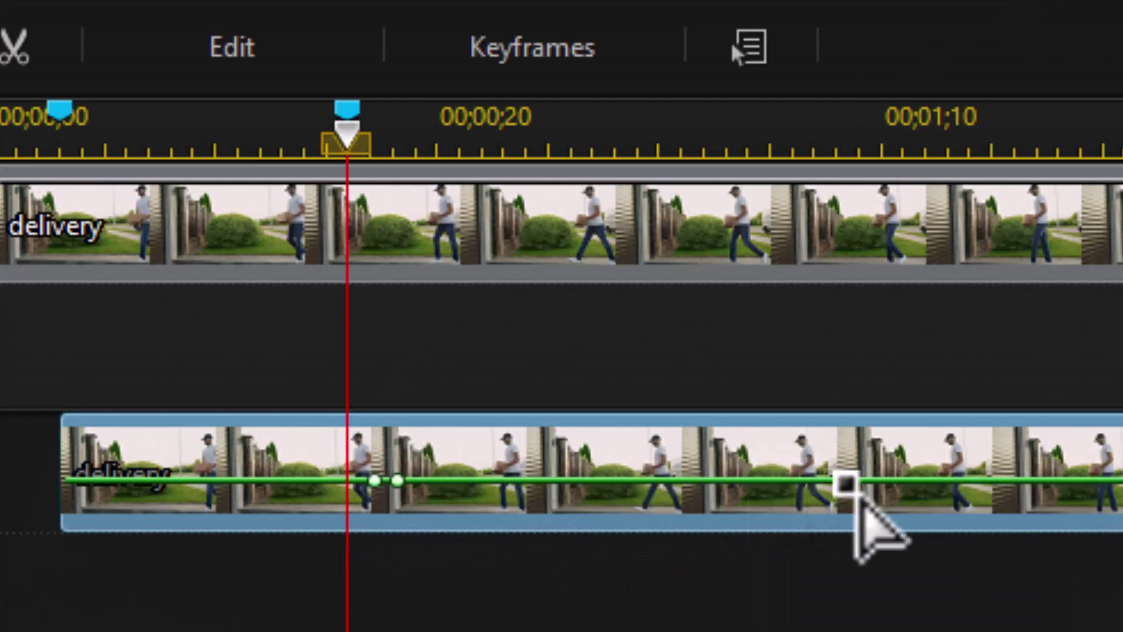
{"action": "left_click", "coordinate": [837, 480]}
{"action": "left_click", "coordinate": [860, 479]}
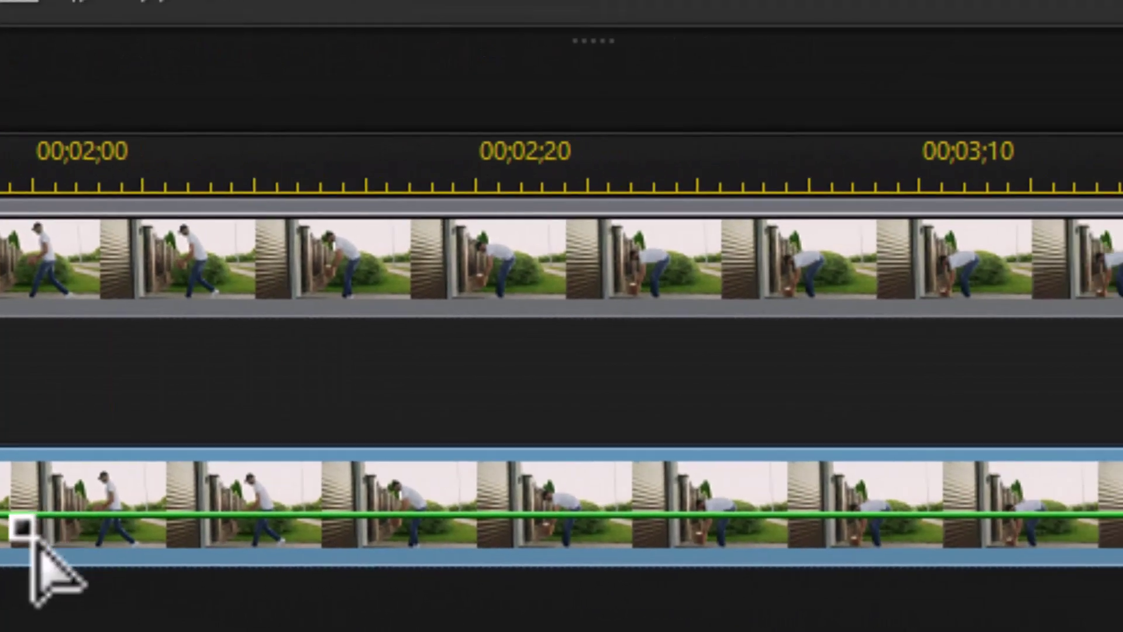
{"action": "left_click", "coordinate": [32, 515]}
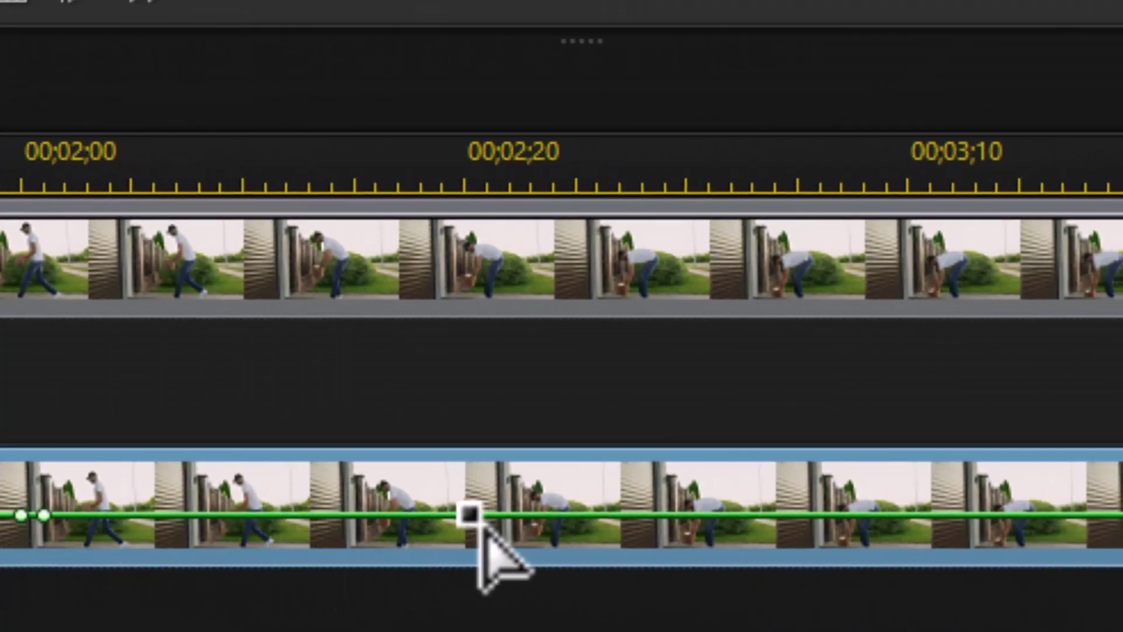
{"action": "left_click", "coordinate": [288, 514]}
{"action": "left_click", "coordinate": [308, 514]}
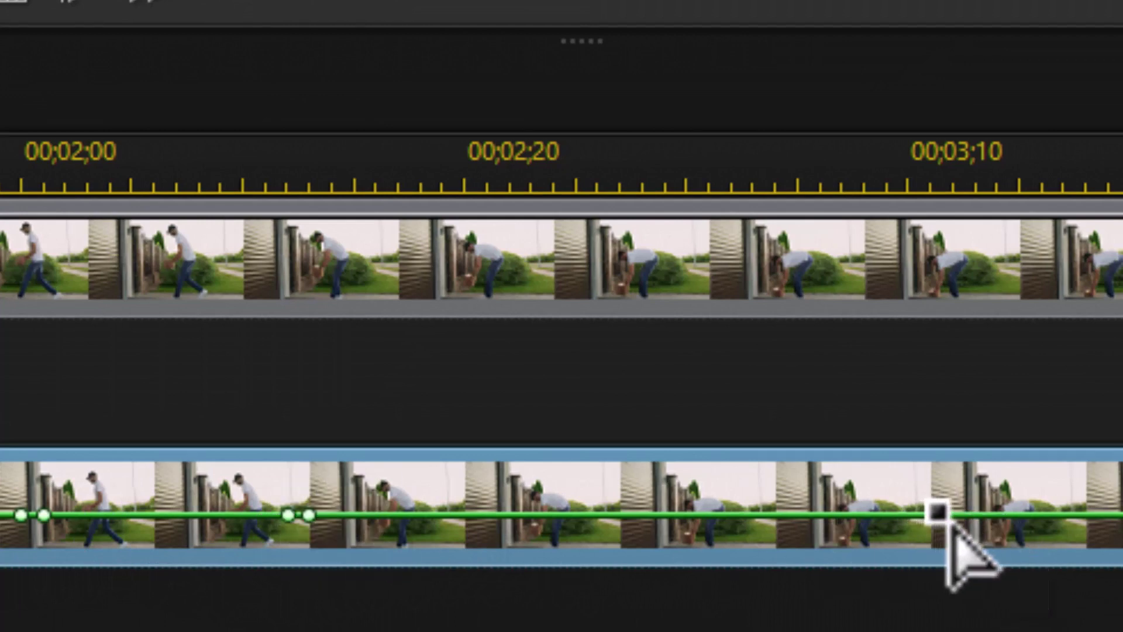
{"action": "left_click", "coordinate": [929, 515]}
{"action": "left_click", "coordinate": [953, 514]}
{"action": "scroll", "coordinate": [915, 519], "scroll_direction": "right", "scroll_amount": 10}
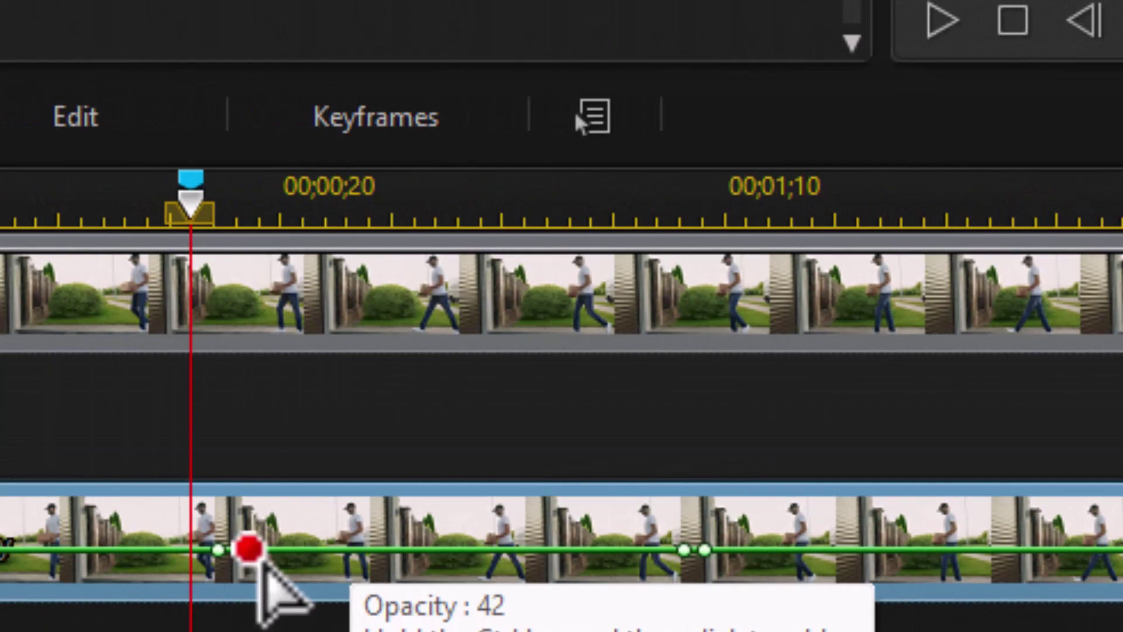
- Drag six opacity keyframes on the track-2 duplicate down to the minimum level
{"action": "left_click_drag", "start_coordinate": [251, 553], "coordinate": [188, 617]}
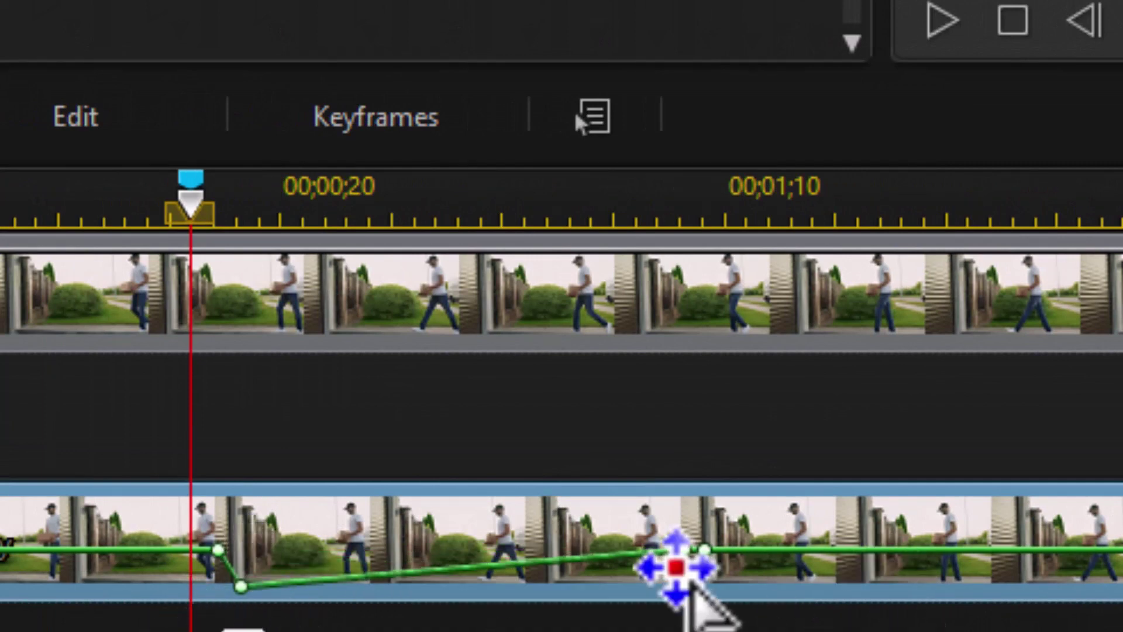
{"action": "left_click_drag", "start_coordinate": [683, 551], "coordinate": [684, 586]}
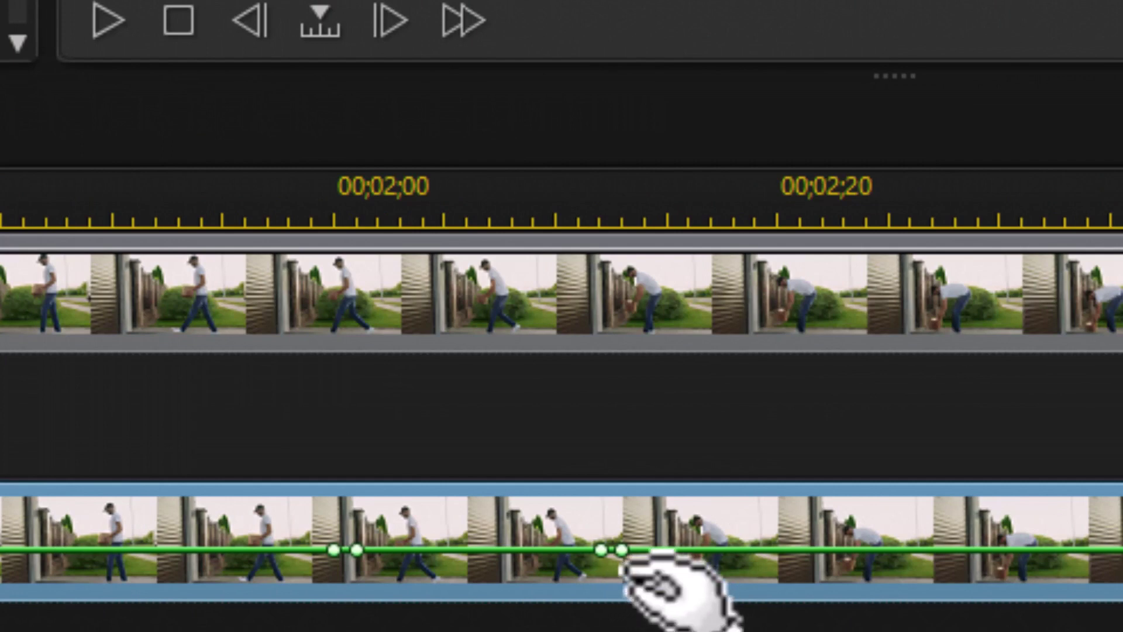
{"action": "left_click", "coordinate": [357, 551]}
{"action": "left_click_drag", "start_coordinate": [370, 567], "coordinate": [356, 586]}
{"action": "left_click_drag", "start_coordinate": [623, 572], "coordinate": [627, 612]}
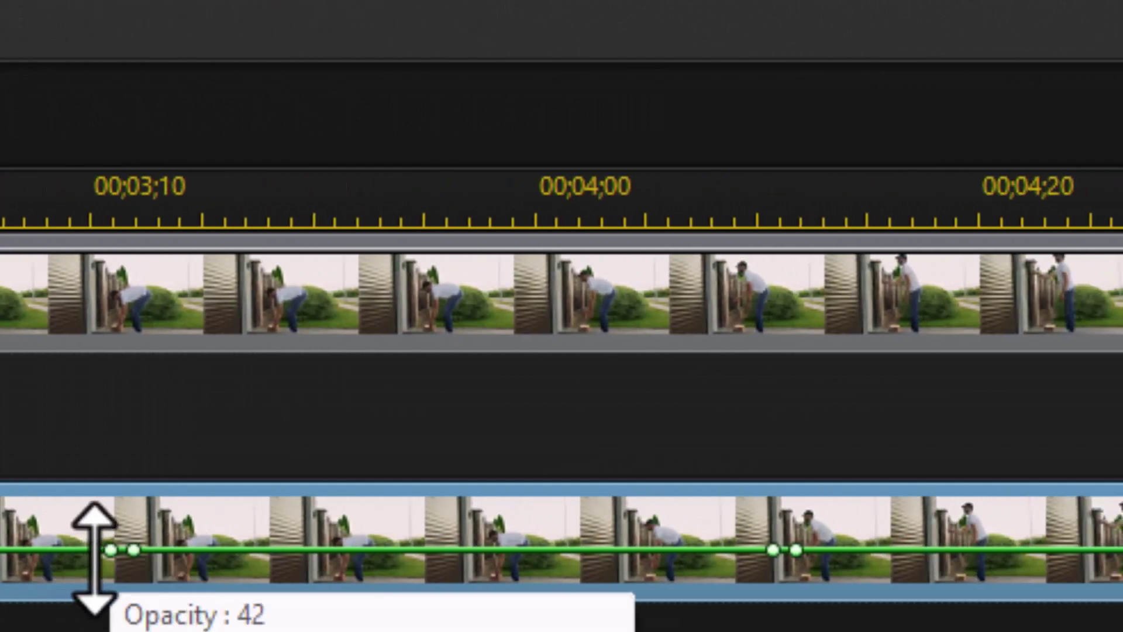
{"action": "left_click", "coordinate": [143, 553]}
{"action": "left_click_drag", "start_coordinate": [155, 566], "coordinate": [128, 611]}
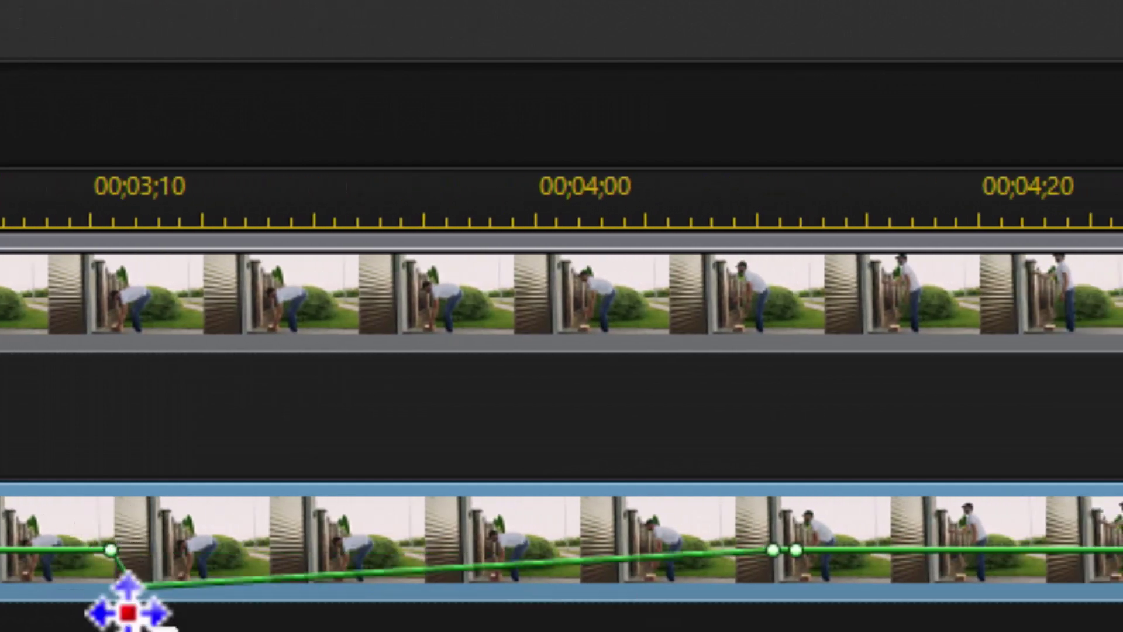
{"action": "left_click", "coordinate": [778, 555]}
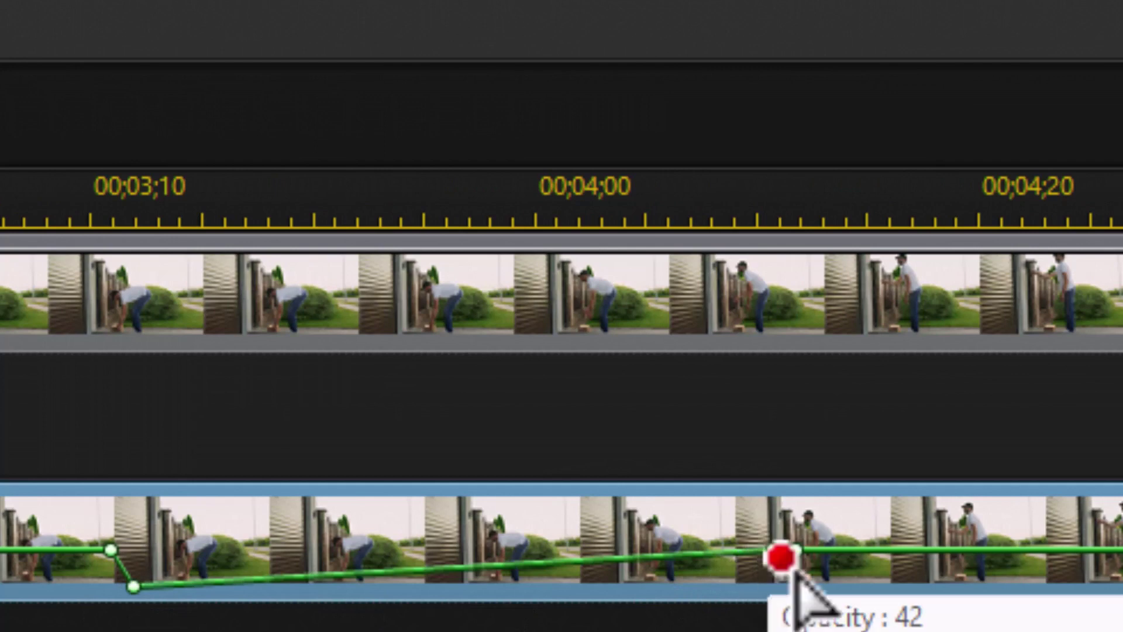
{"action": "left_click_drag", "start_coordinate": [784, 568], "coordinate": [778, 602]}
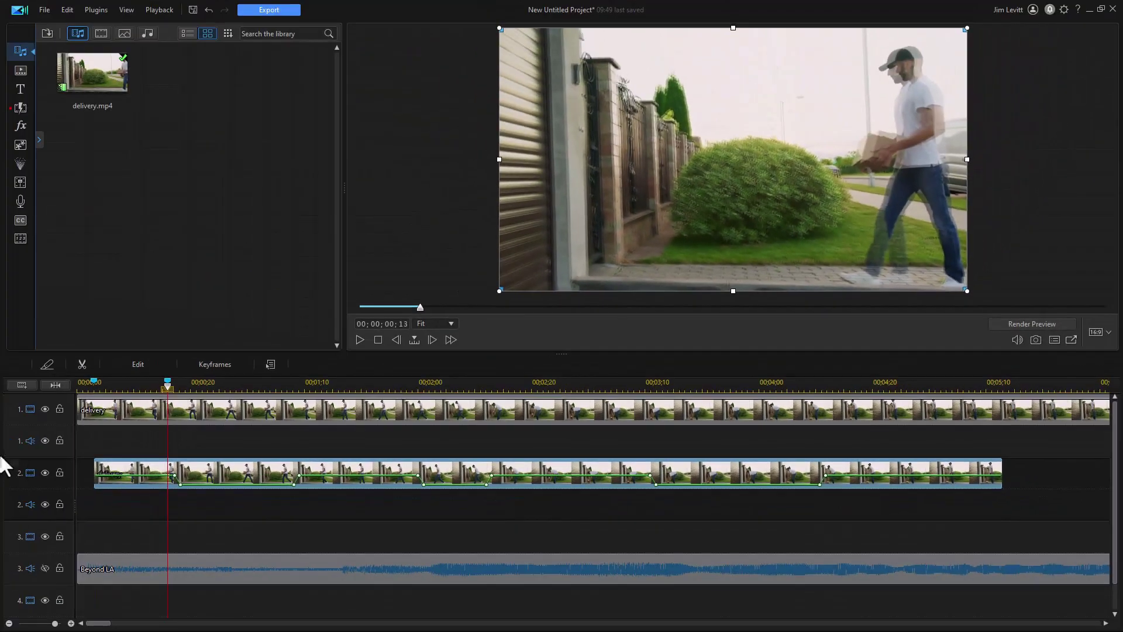
- Move the playhead back to 00;00;00;00
{"action": "left_click", "coordinate": [168, 391]}
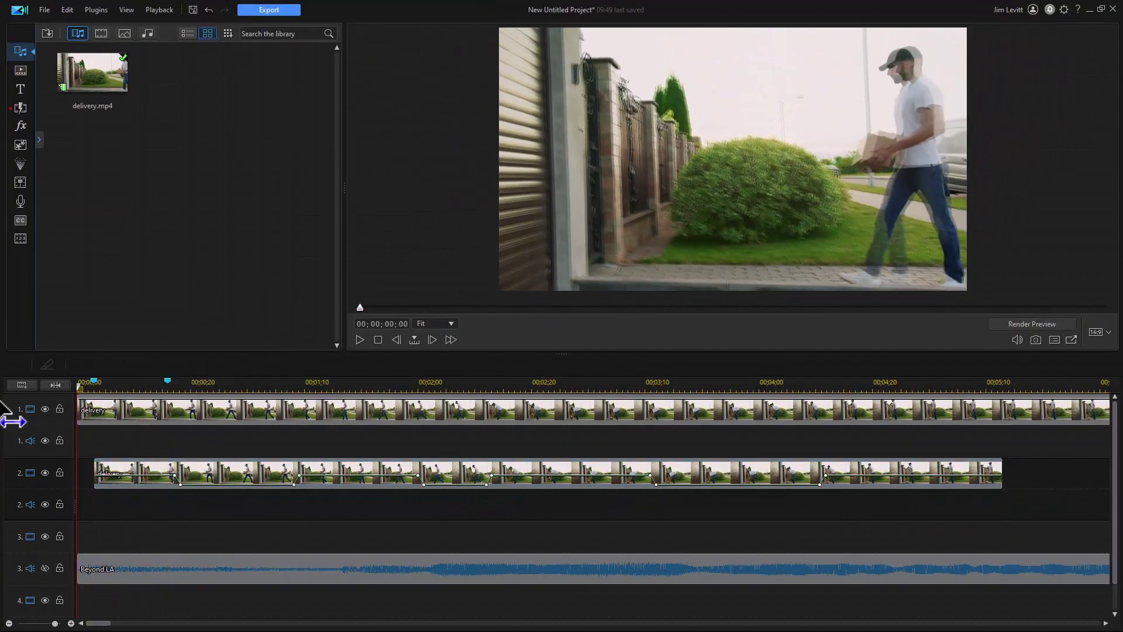